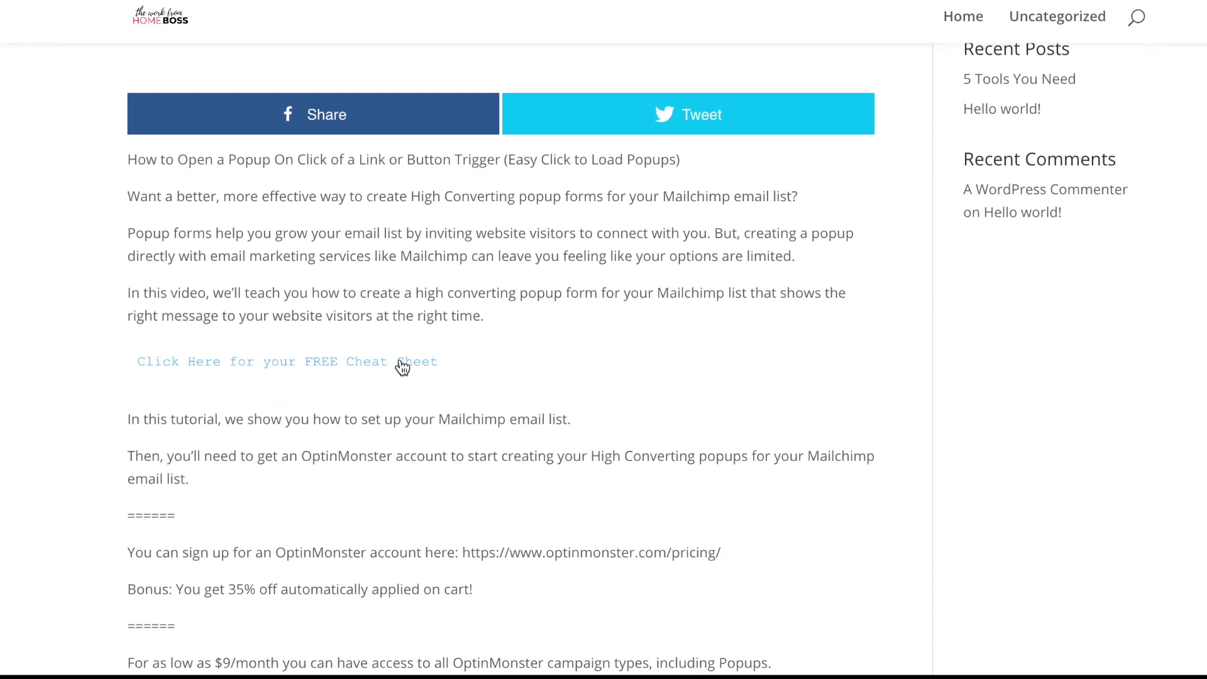
Trigger the FREE Cheat Sheet popup from the post, then the example site's guide popup
click(402, 364)
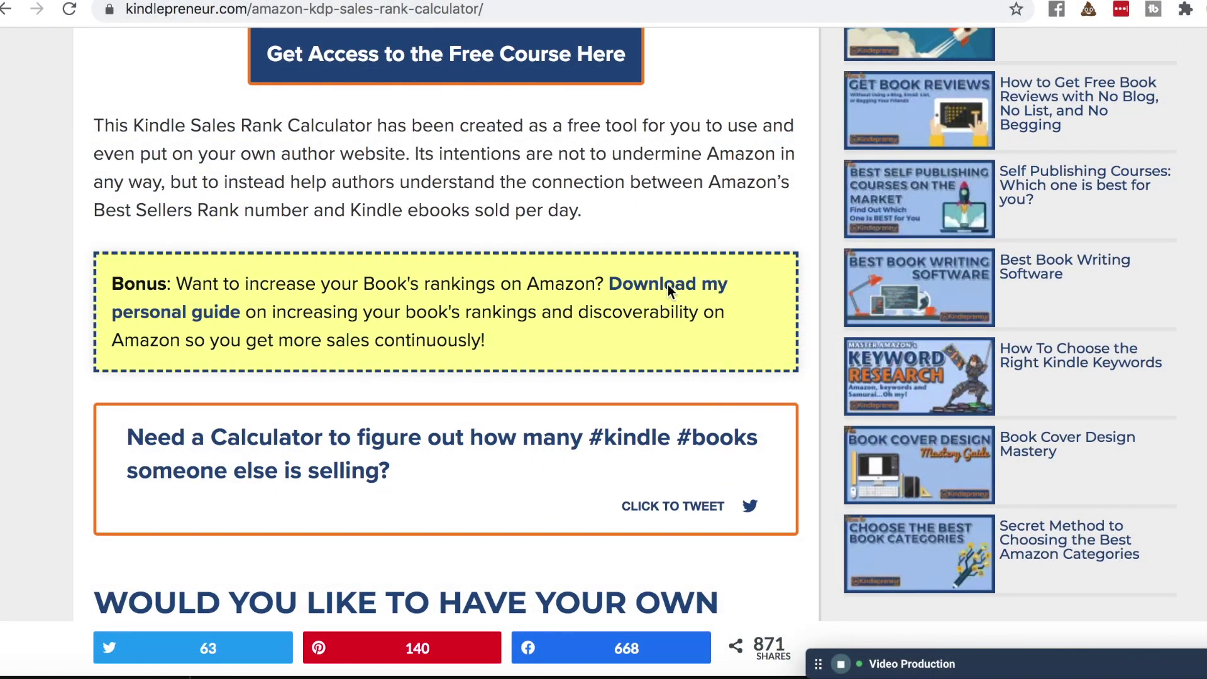
click(664, 283)
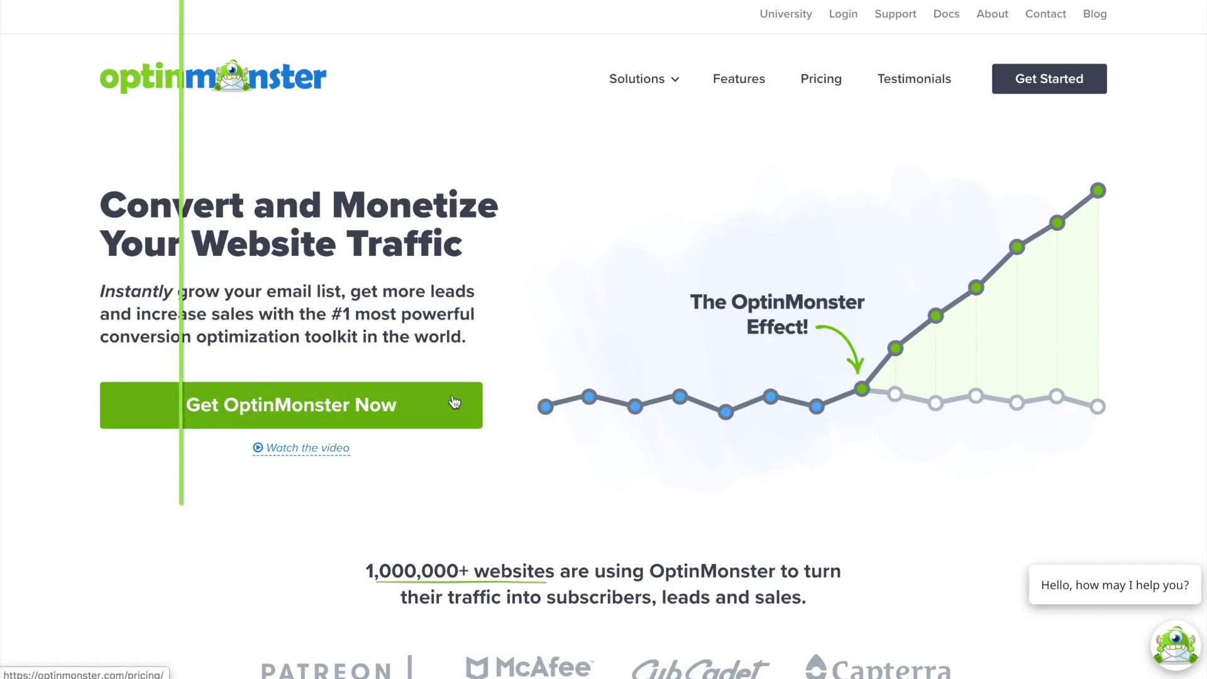
Get to OptinMonster and begin a new Popup campaign from the Campaign Dashboard
click(442, 407)
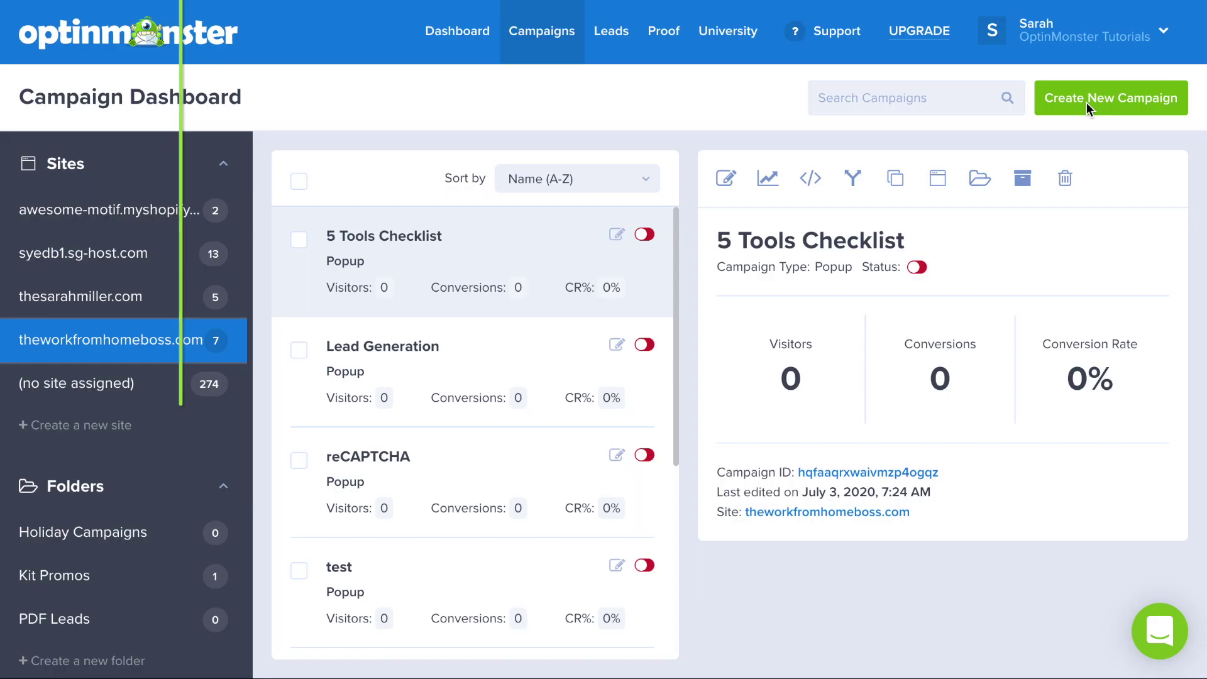
click(1088, 106)
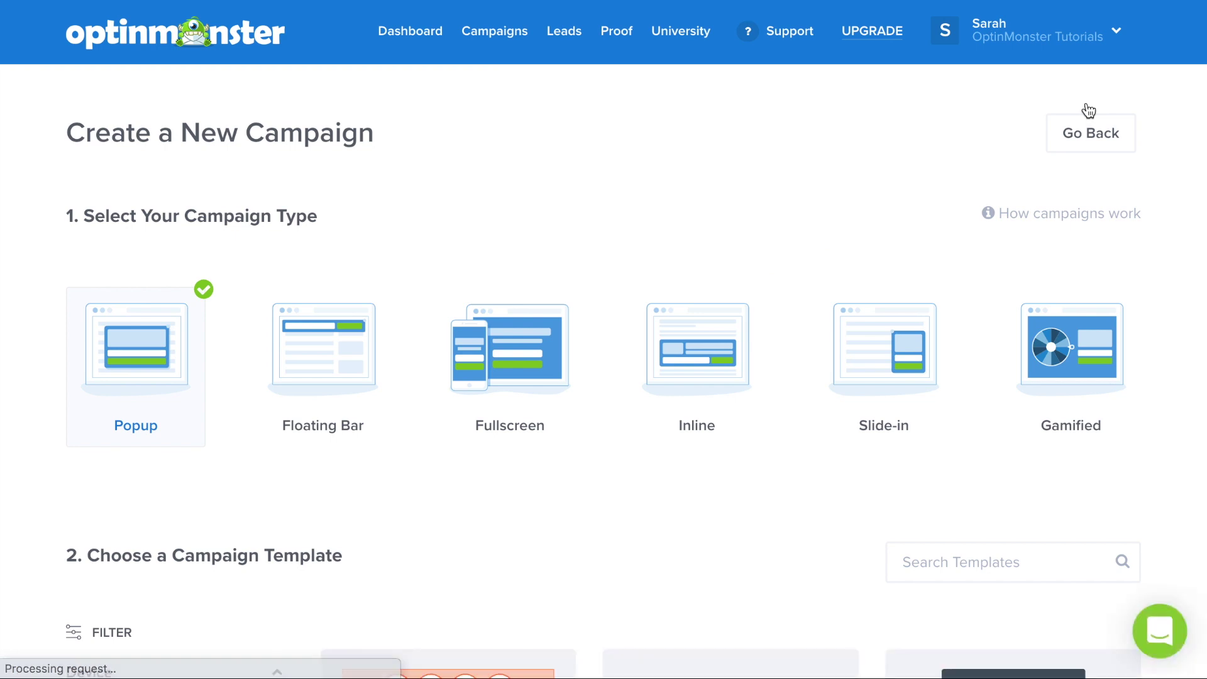
Create the 'Cheat Sheet MonsterLink' campaign from the Magnet template and open its editor
scroll(1146, 290, down, 10)
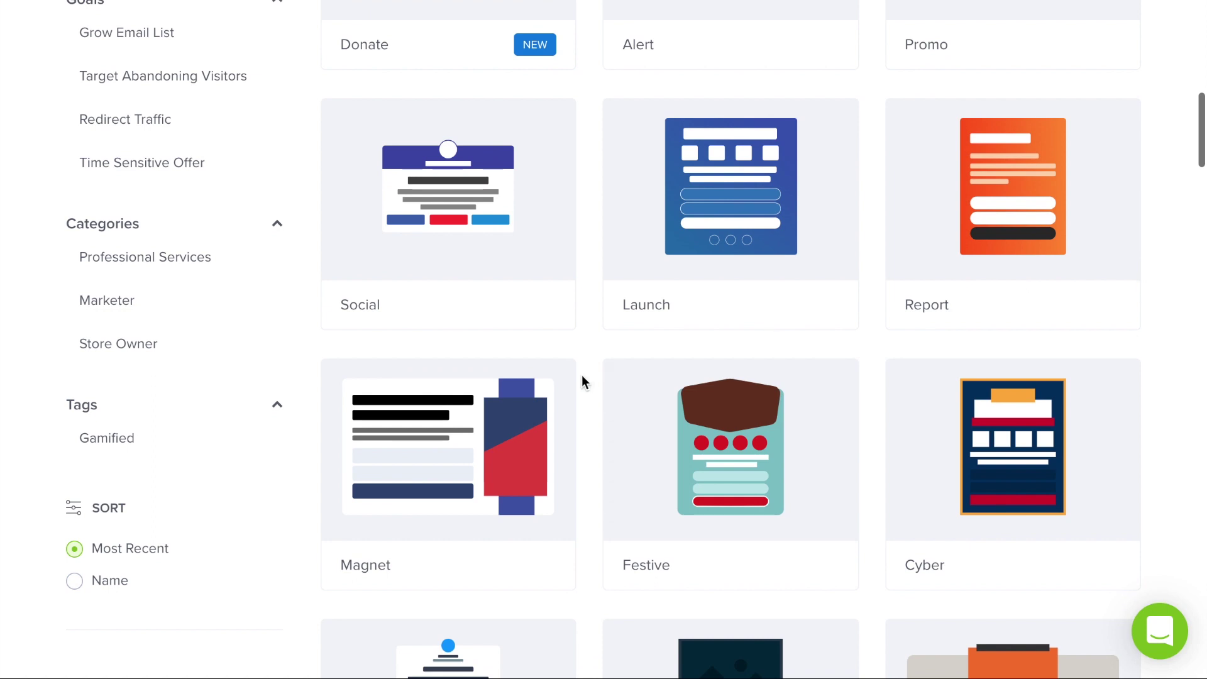
mouse_move(484, 437)
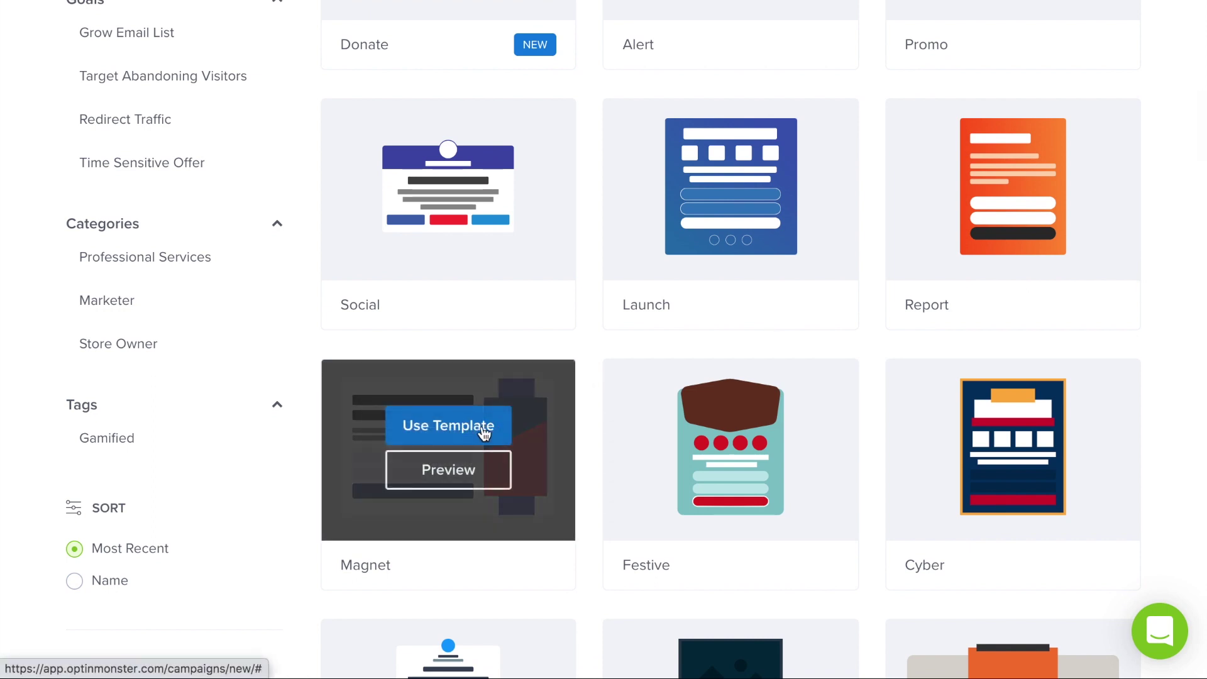
click(484, 432)
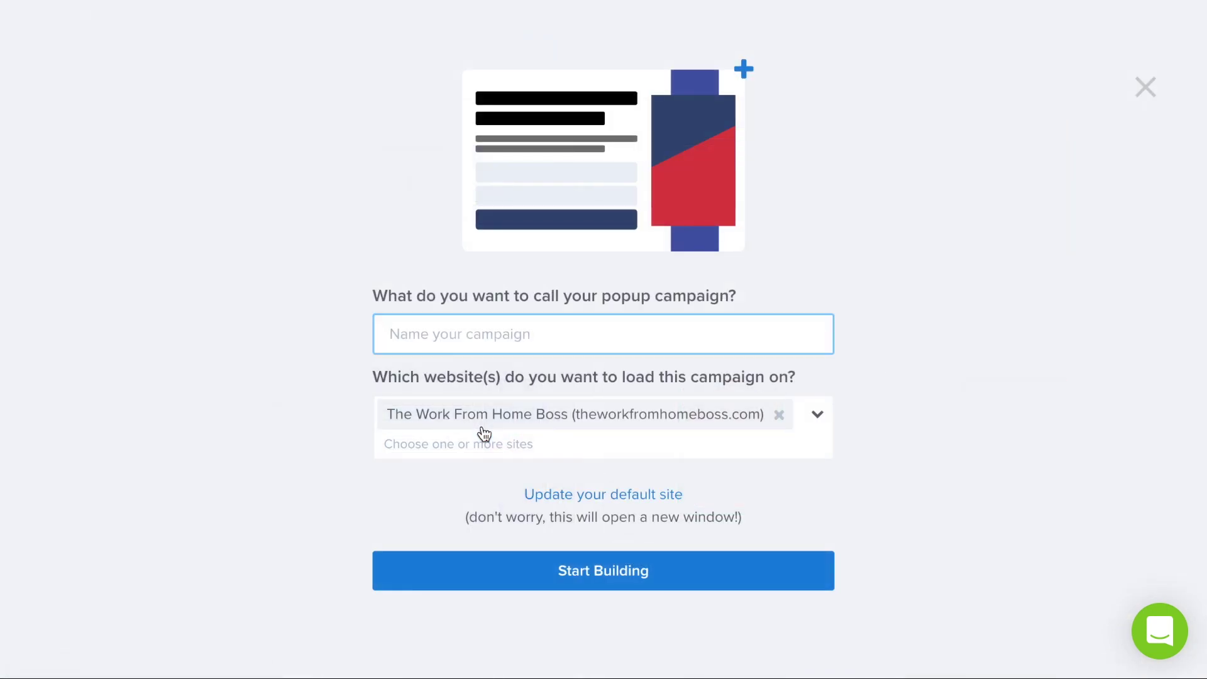
text(Cheat Sheet MonsterLink)
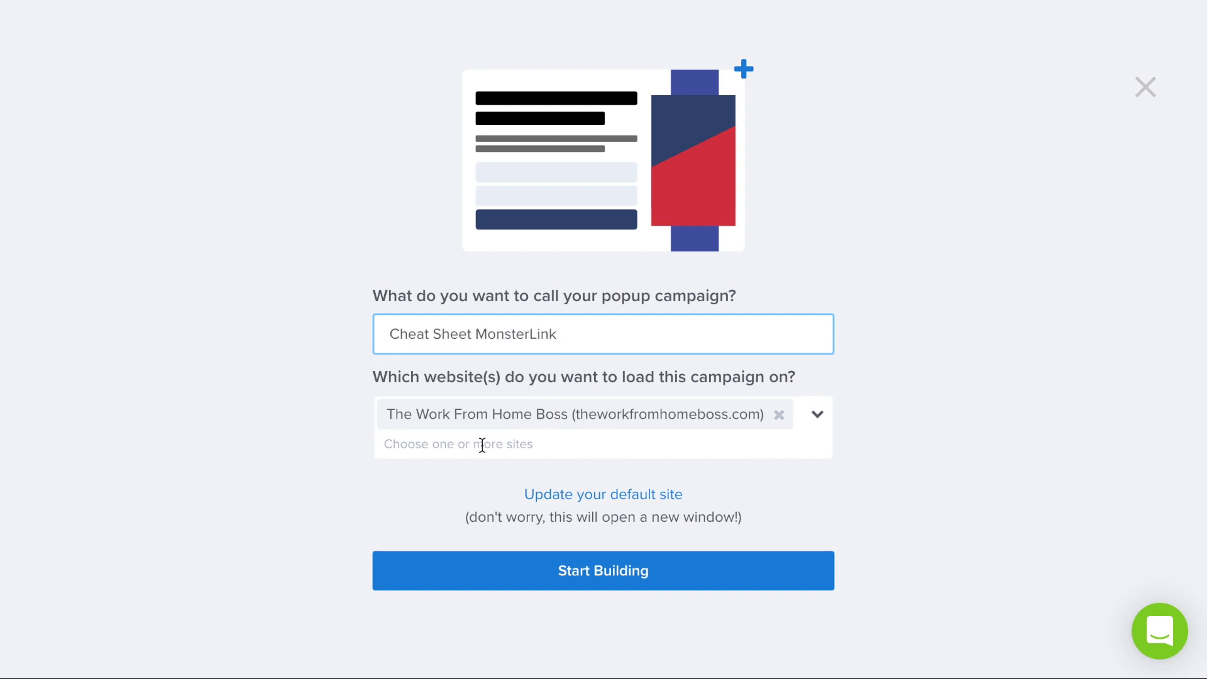
click(511, 578)
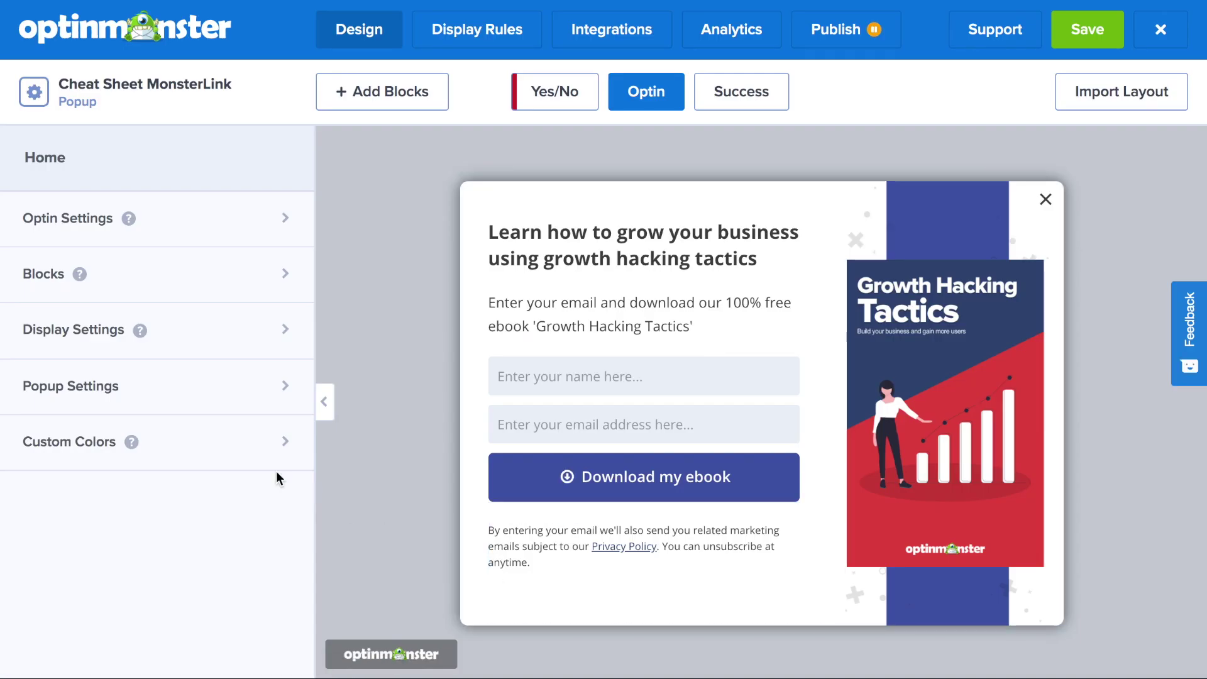
Import six custom colour swatches into the campaign from a saved colour profile
click(249, 464)
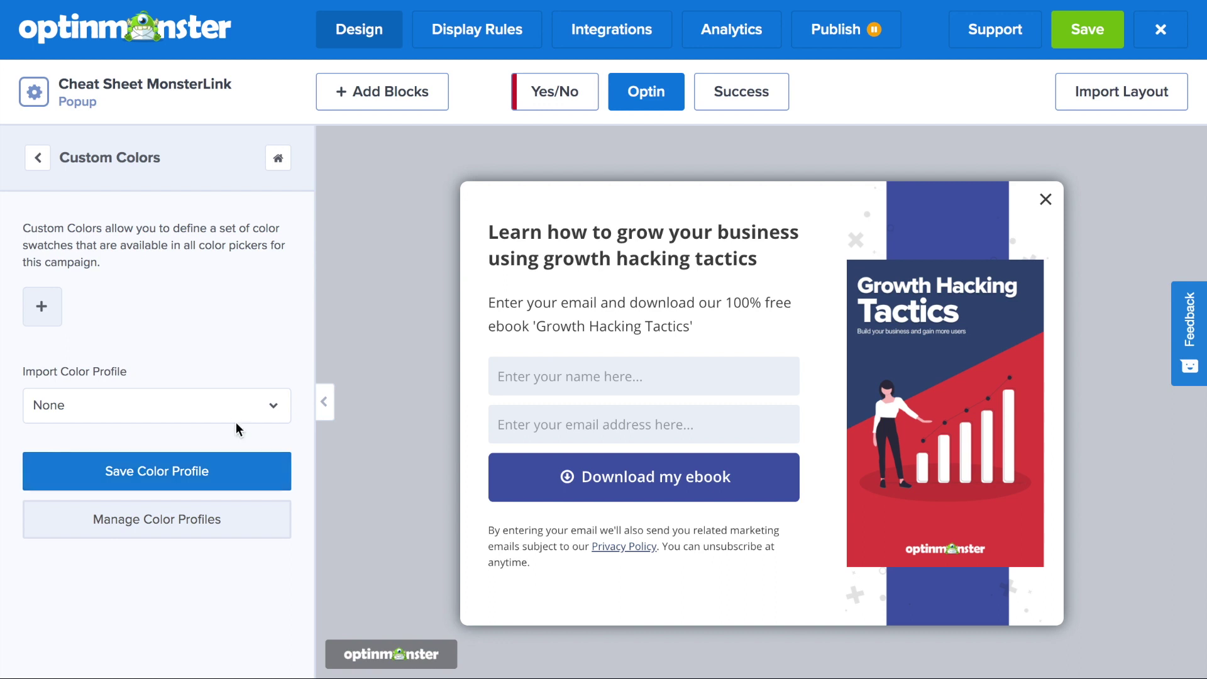
click(232, 405)
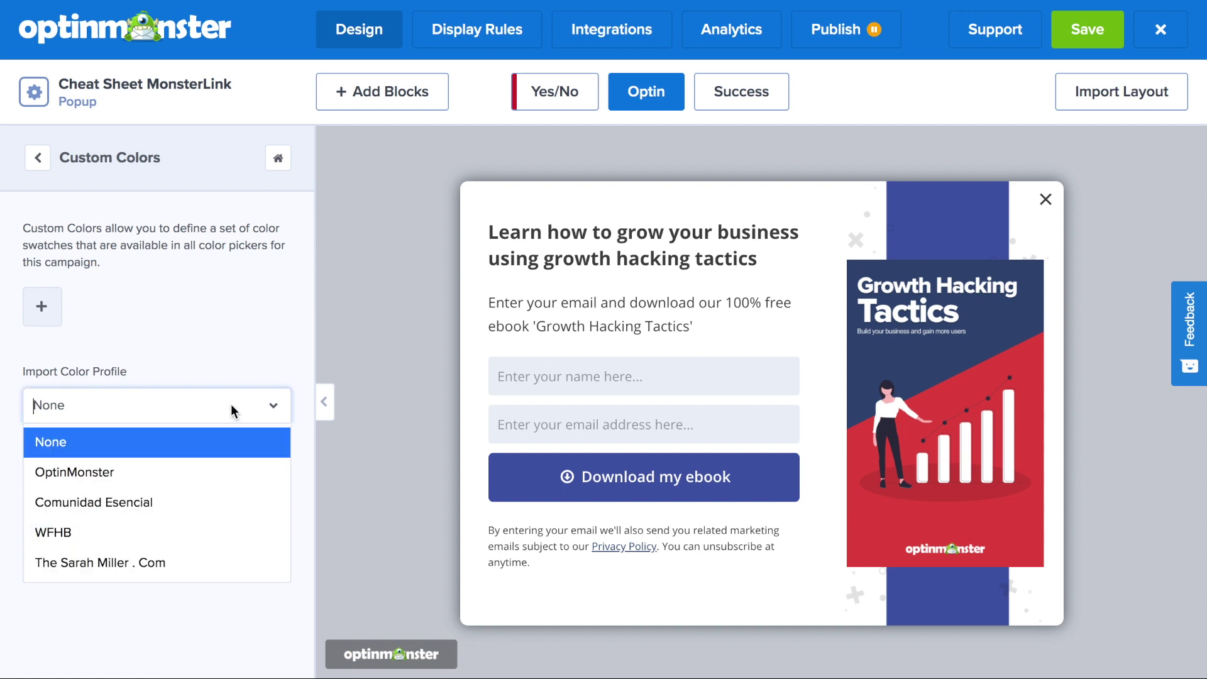
click(202, 562)
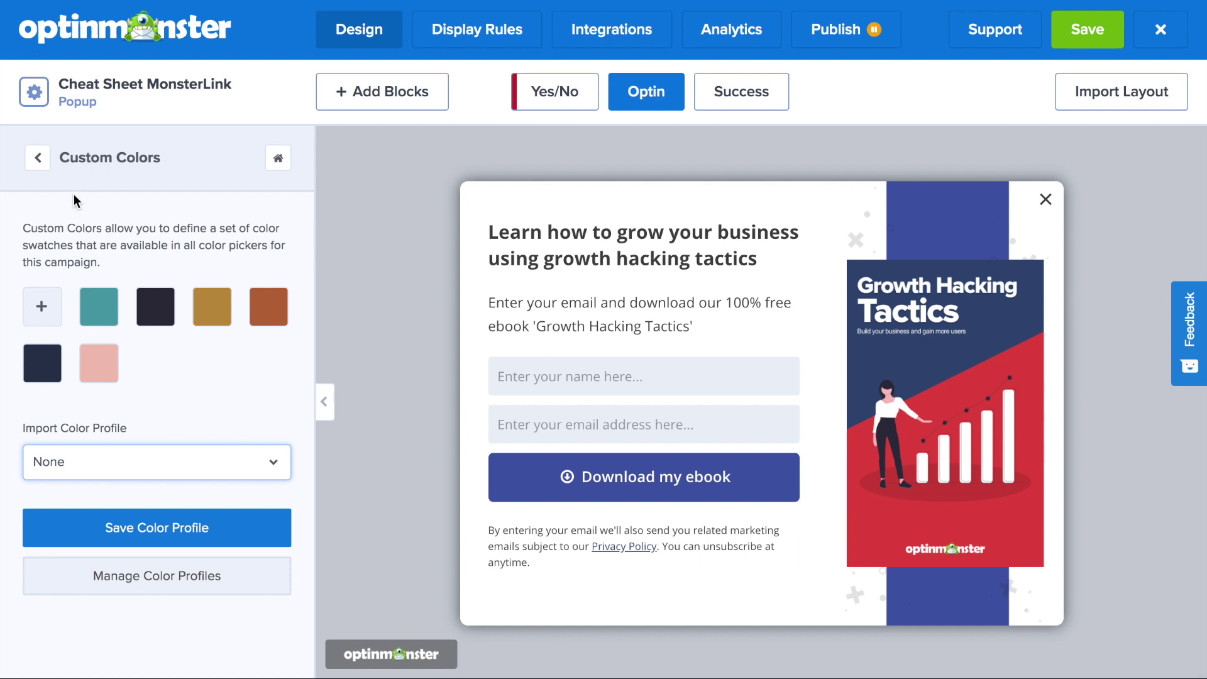
click(39, 157)
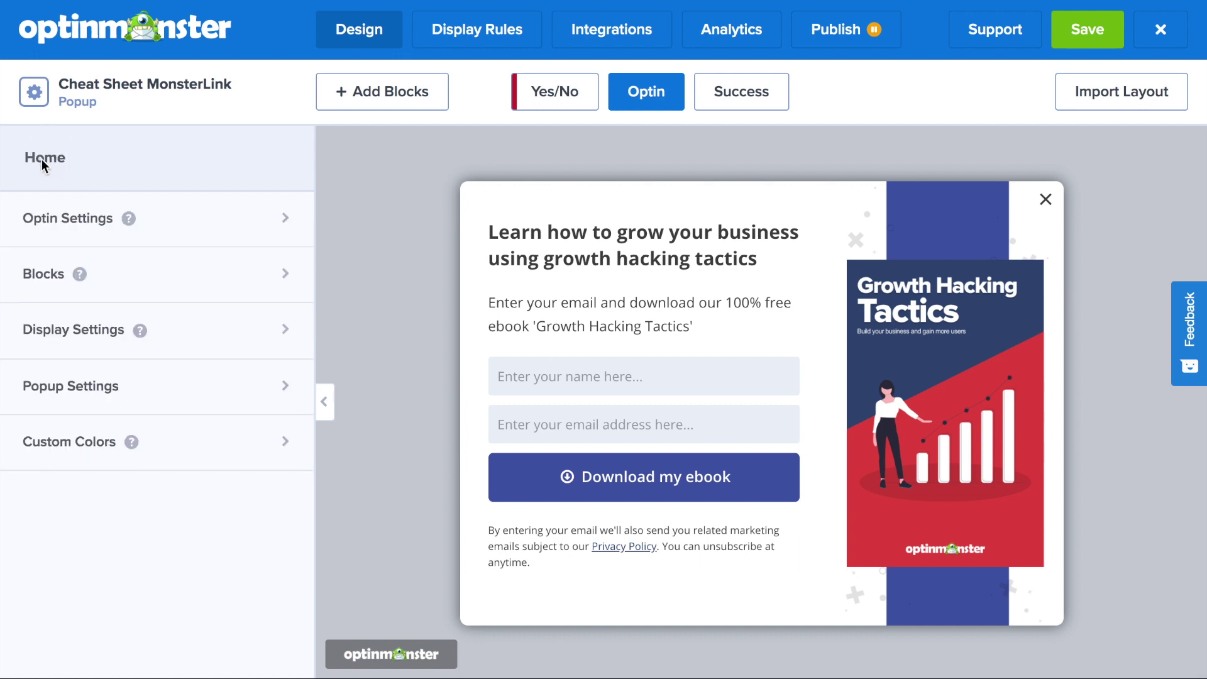
Give the image column a teal sparkle background image from the Image Library
click(923, 229)
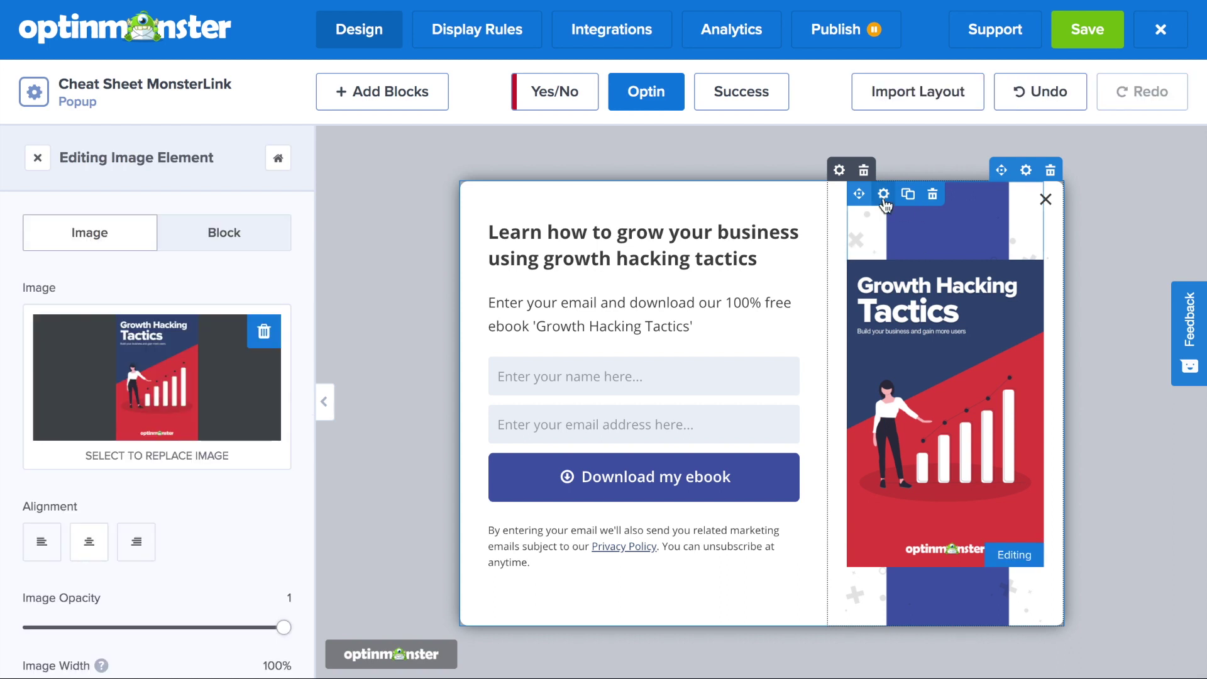
click(839, 171)
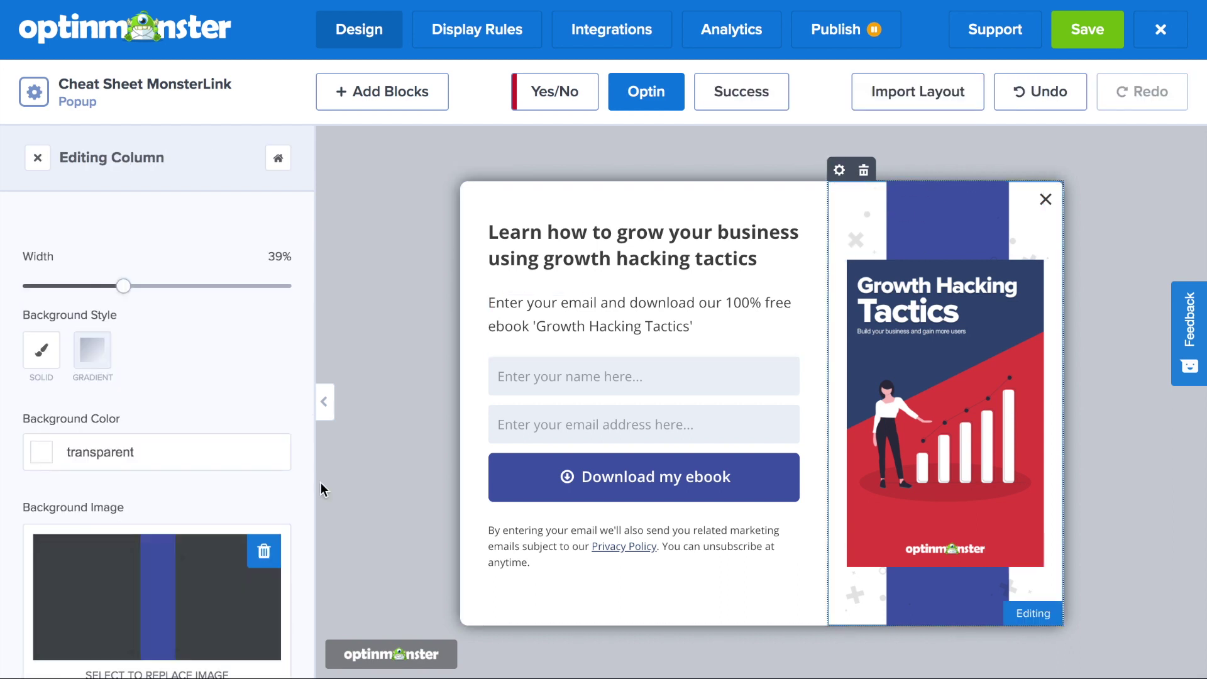
click(147, 602)
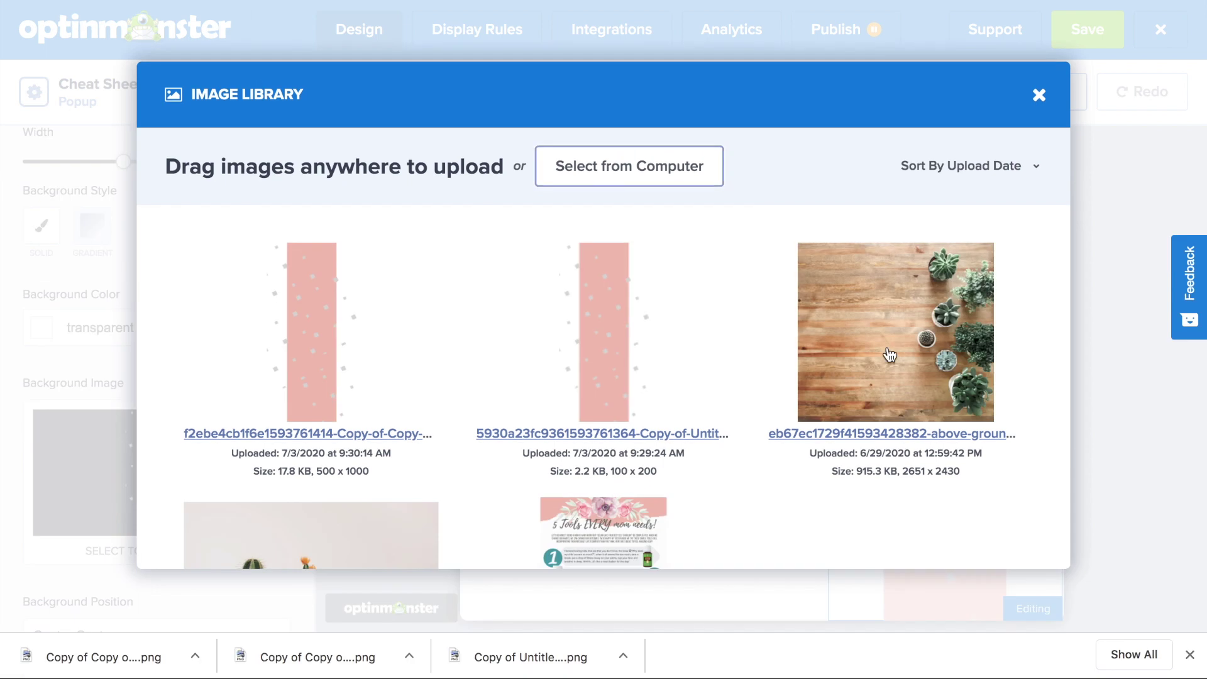
click(888, 351)
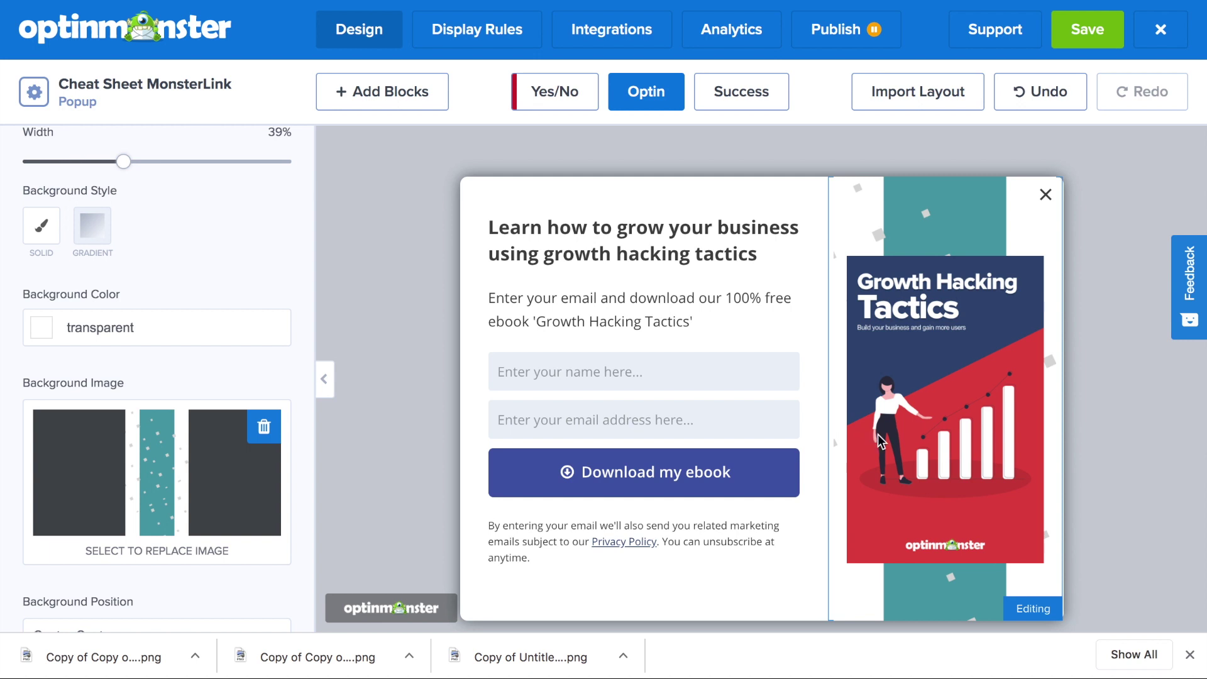
Replace the ebook cover with the '5 Tools EVERY mom needs!' cheat sheet image
click(942, 388)
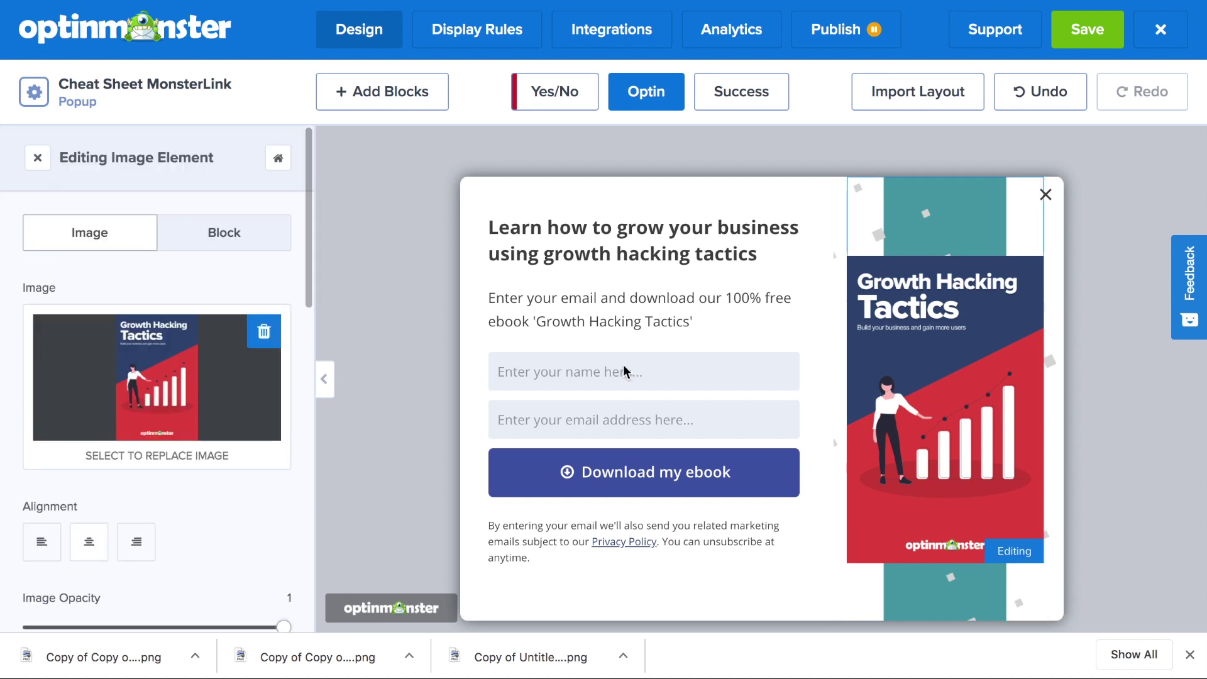
click(171, 376)
scroll(796, 399, down, 2)
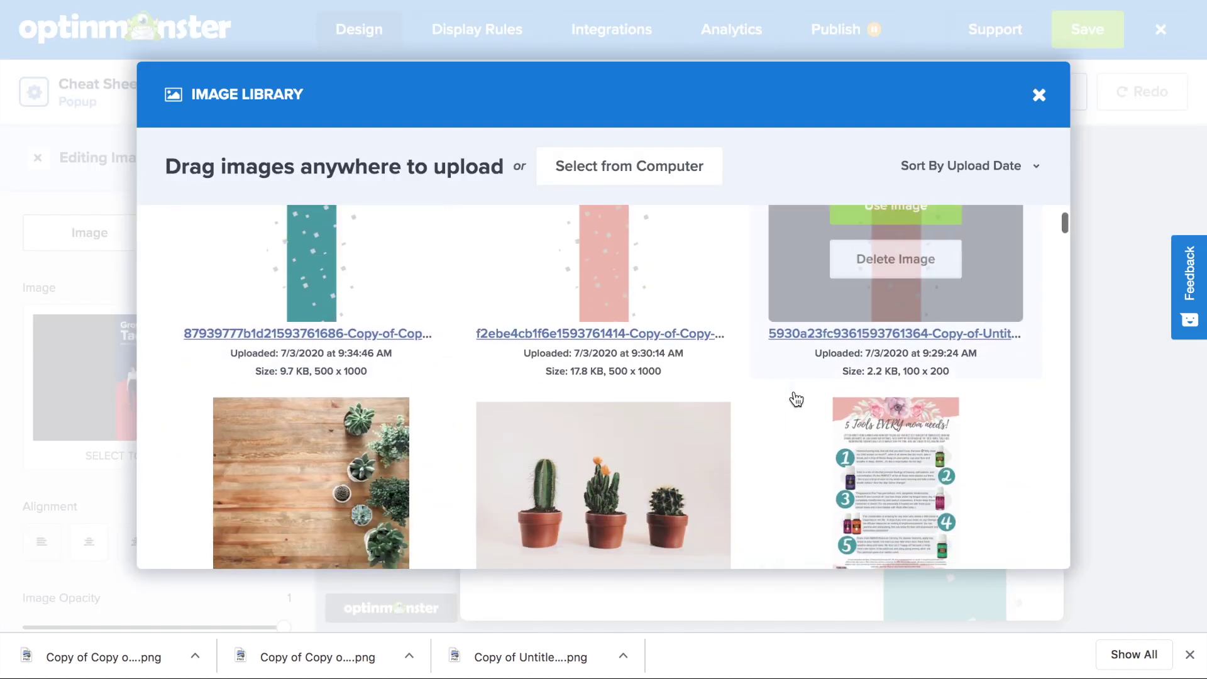
click(900, 451)
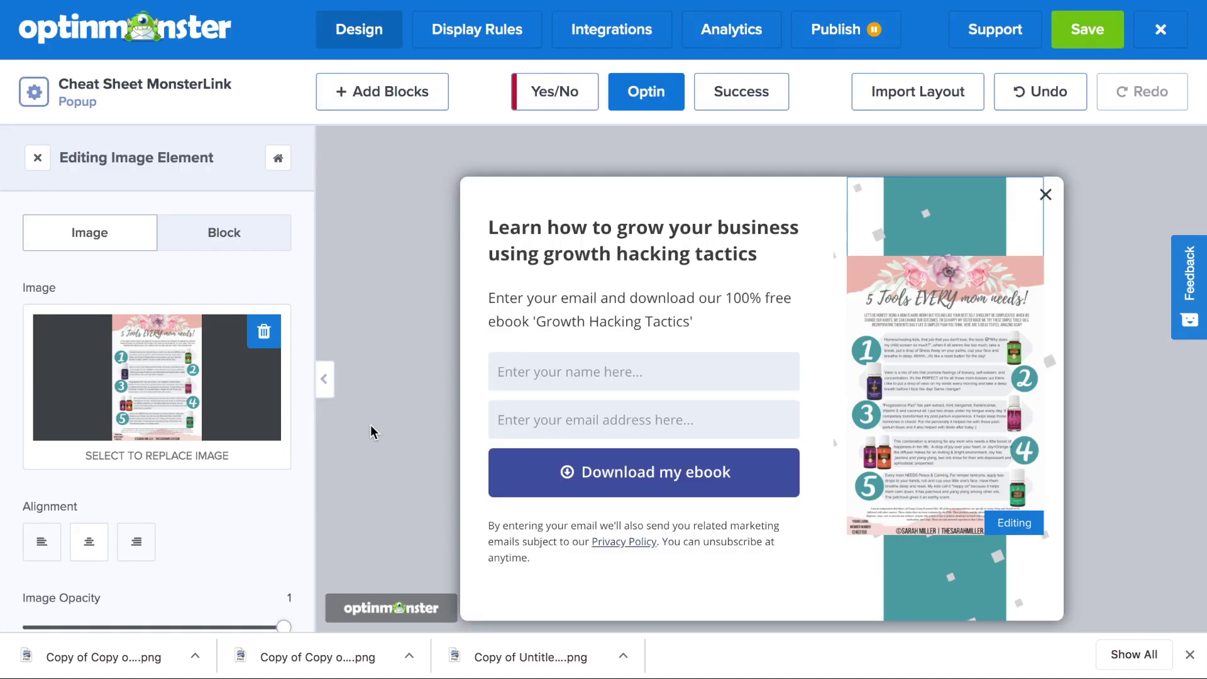
Give the cheat sheet image an #EBE5E5 box shadow with blur 5, spread 2, horizontal 5
scroll(228, 490, down, 7)
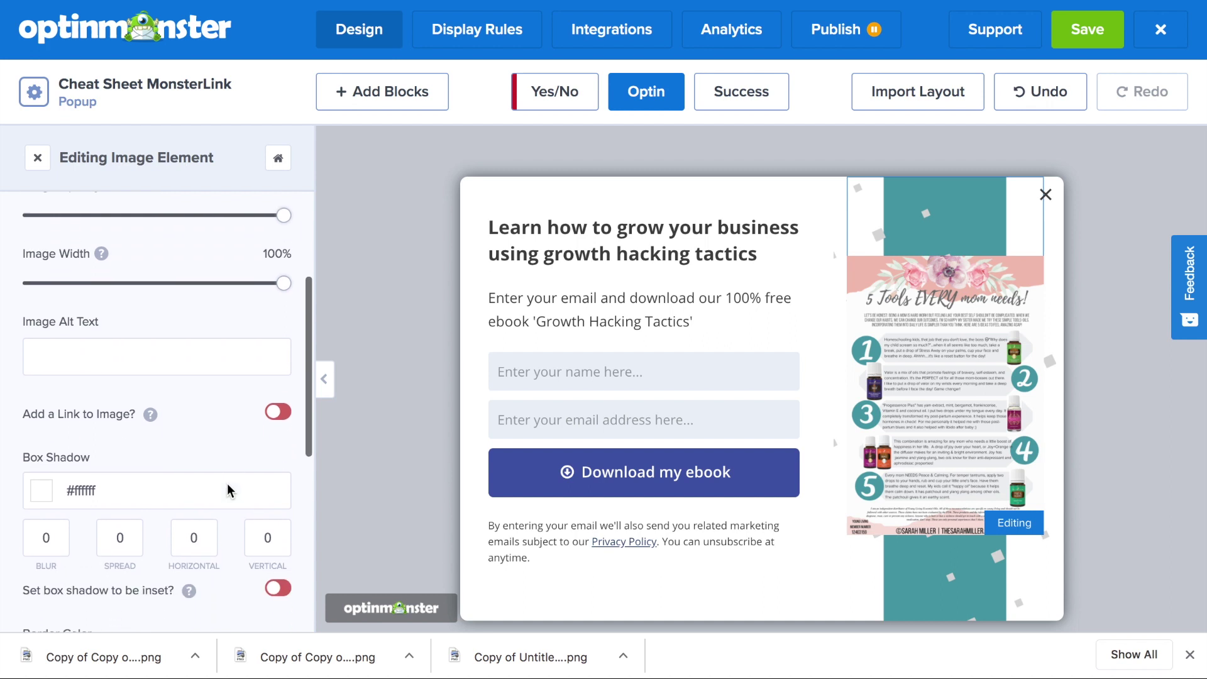
click(39, 485)
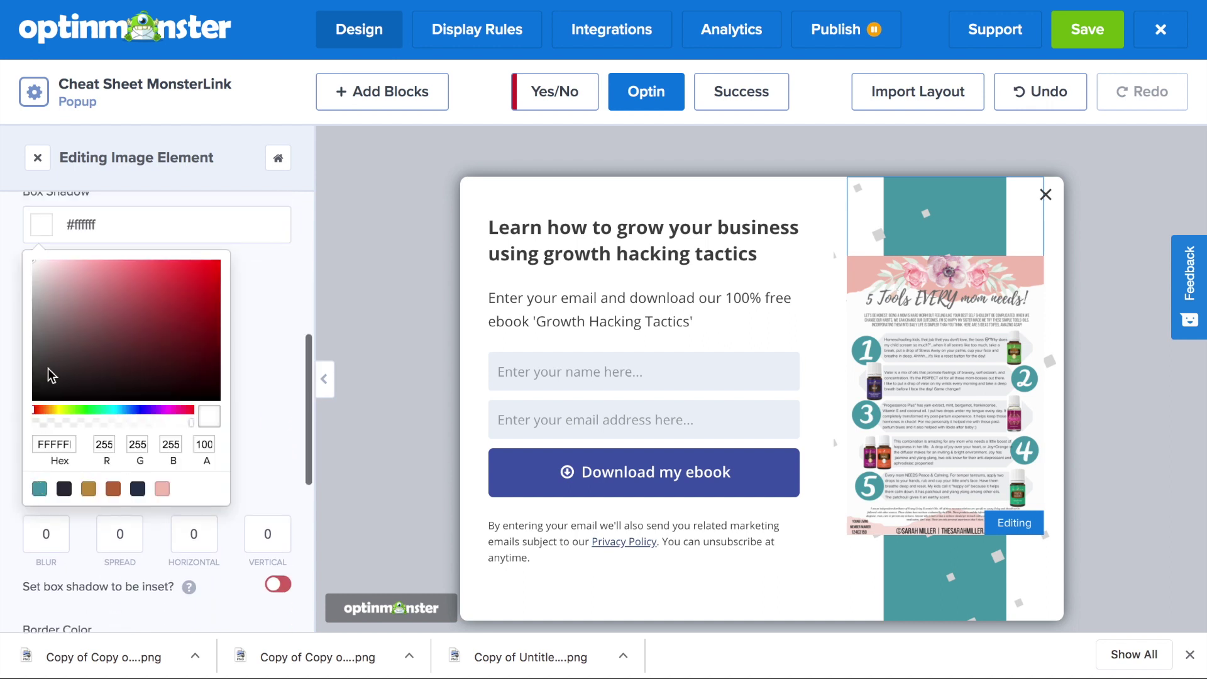
click(38, 271)
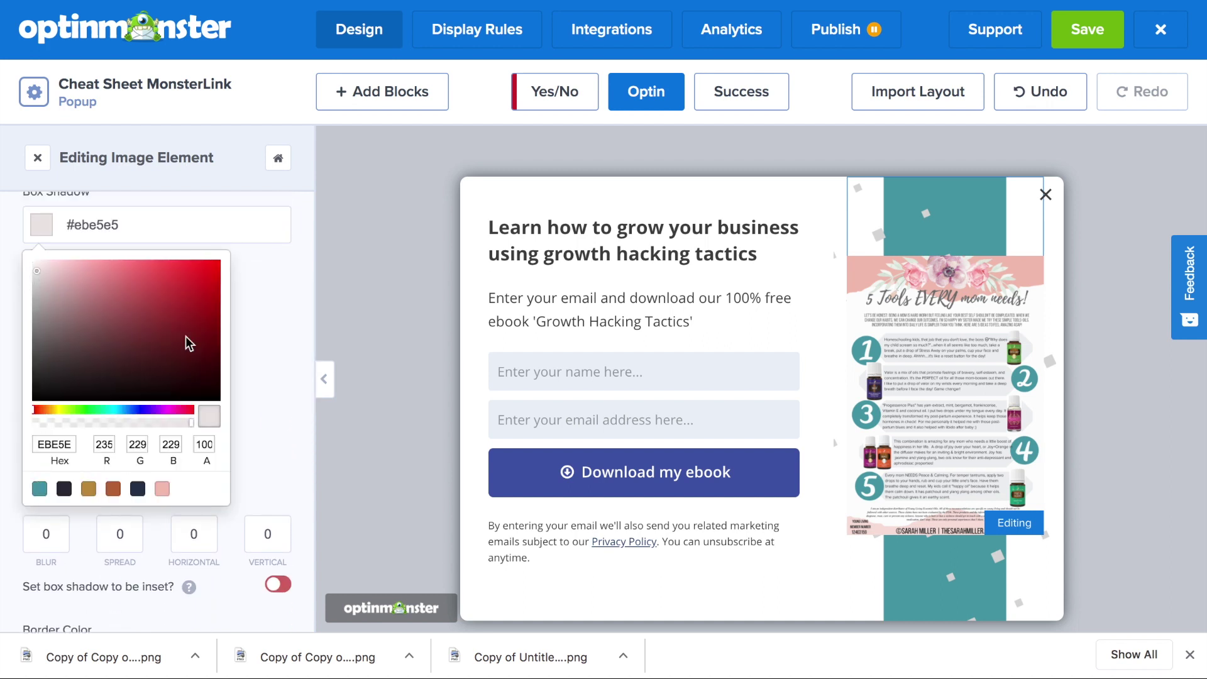
click(262, 364)
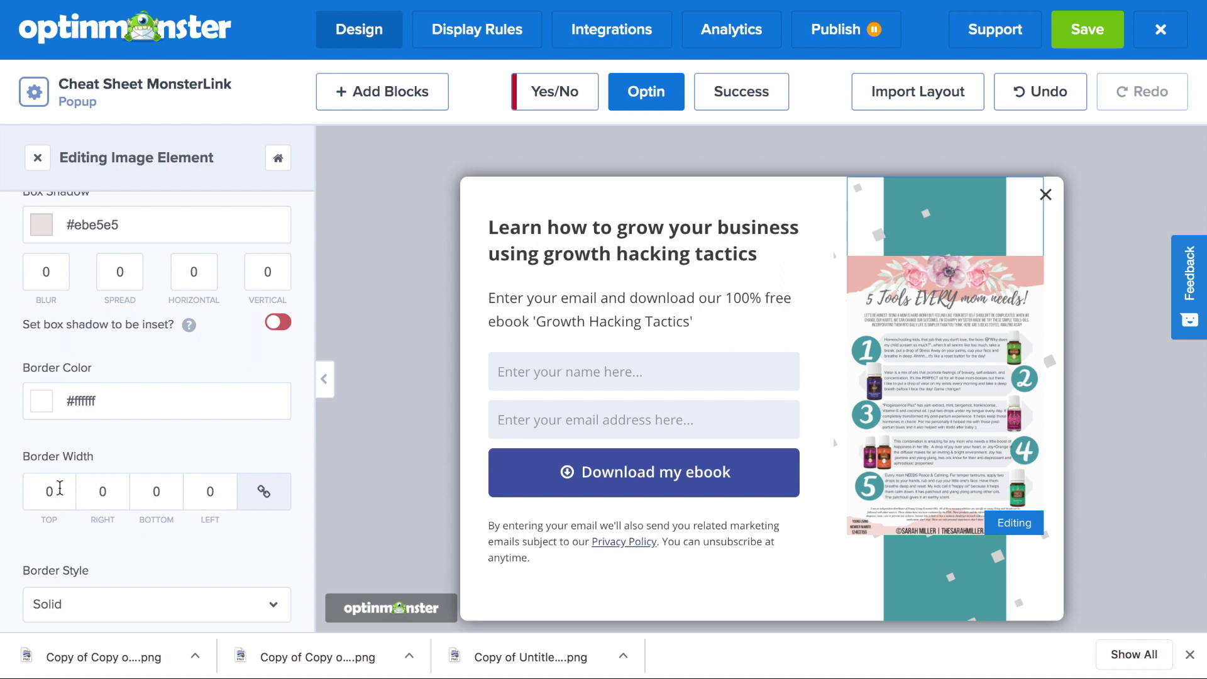
double_click(55, 271)
text(5)
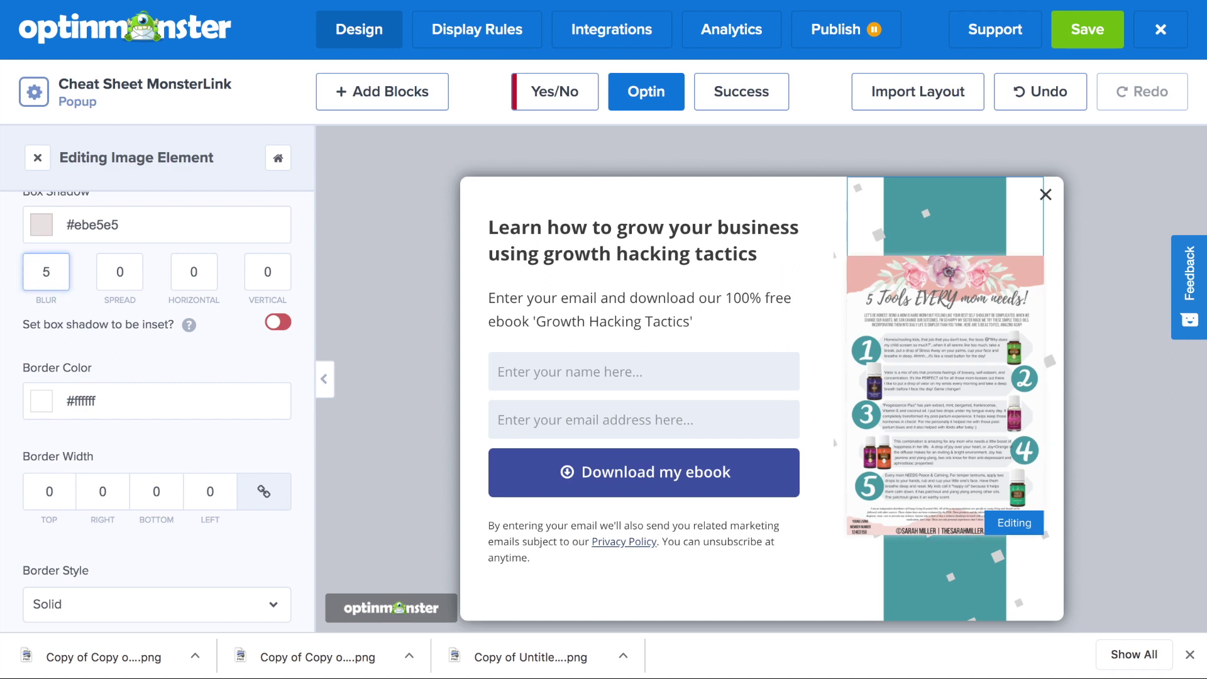
double_click(127, 270)
text(2)
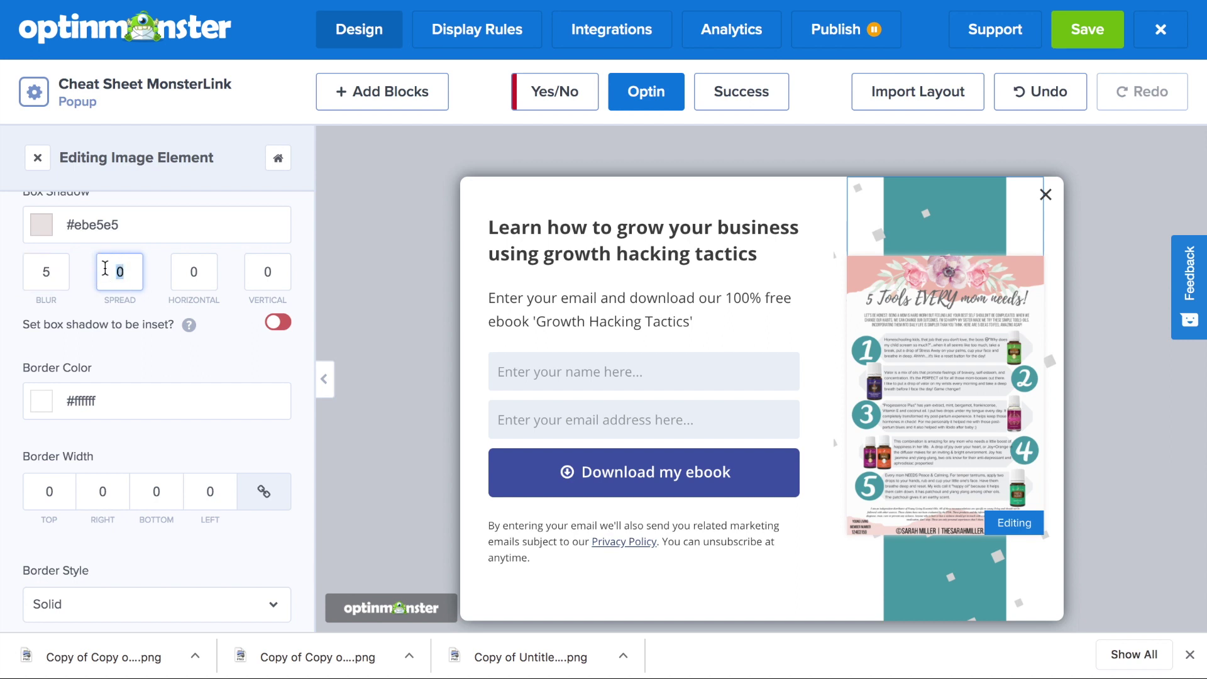
double_click(202, 276)
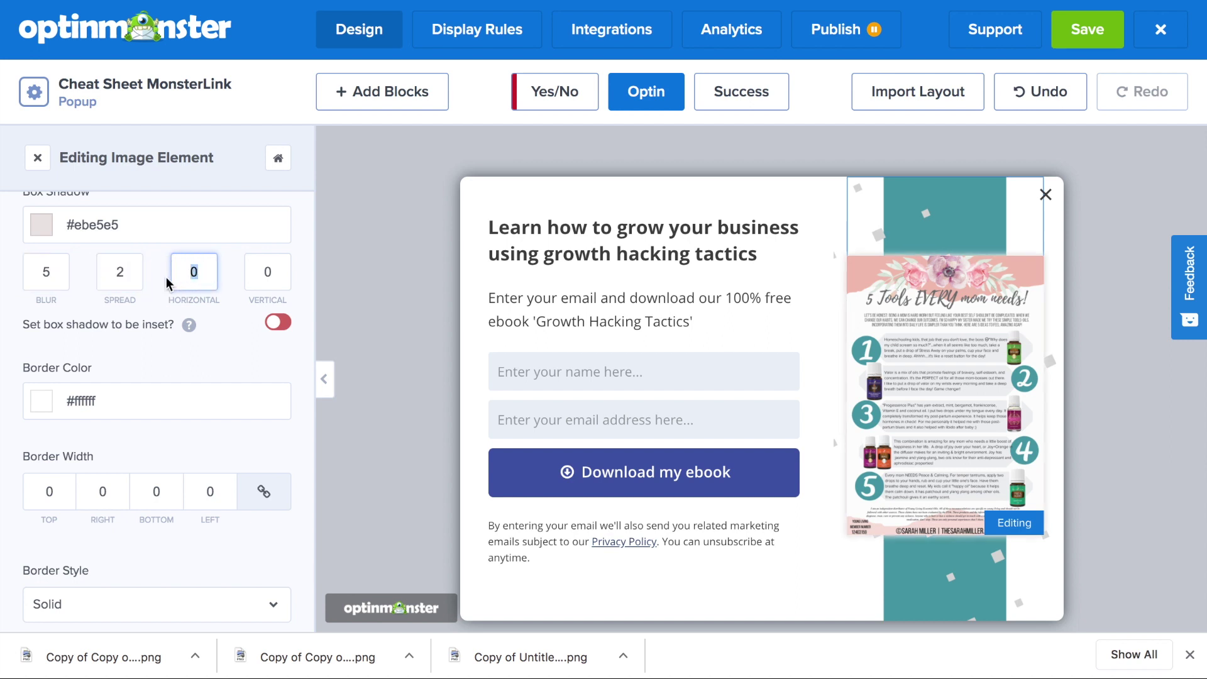
text(5)
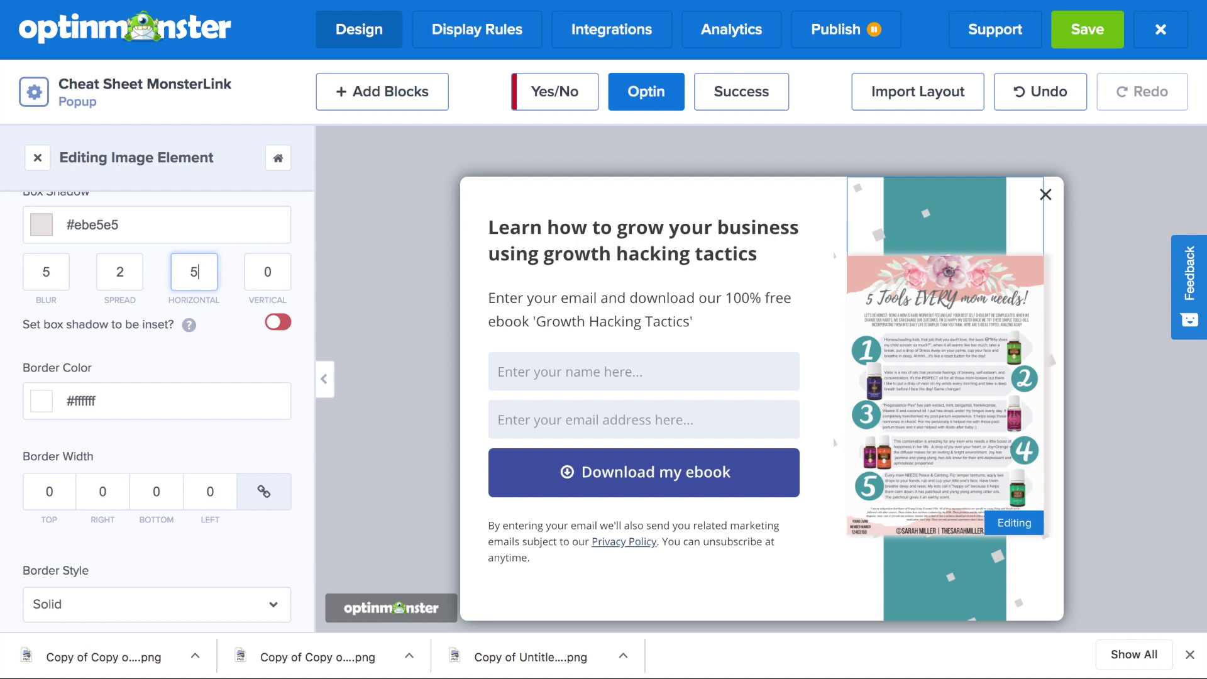
click(344, 313)
click(590, 259)
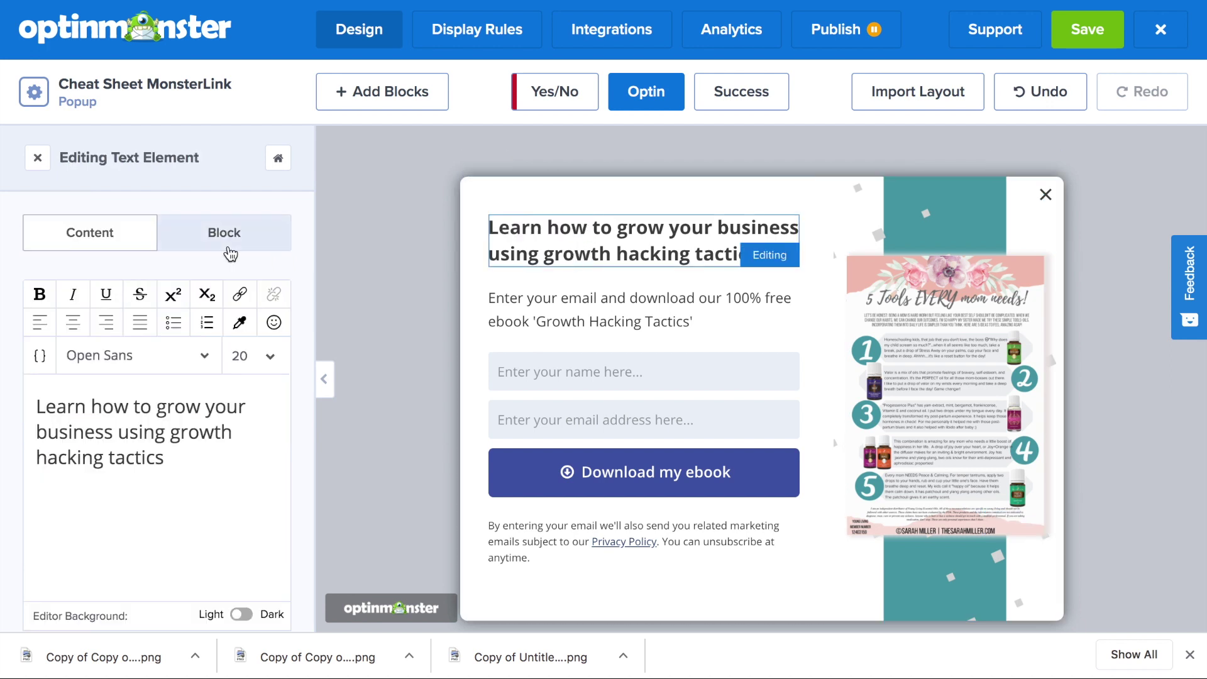
Retype the headline as 'Grab our Cheat Sheet of 5 Tools YOU Need to Make Life Easier!'
drag(168, 456, 33, 401)
text(Grab our Cheat Sheet of 5 Tools YOU need)
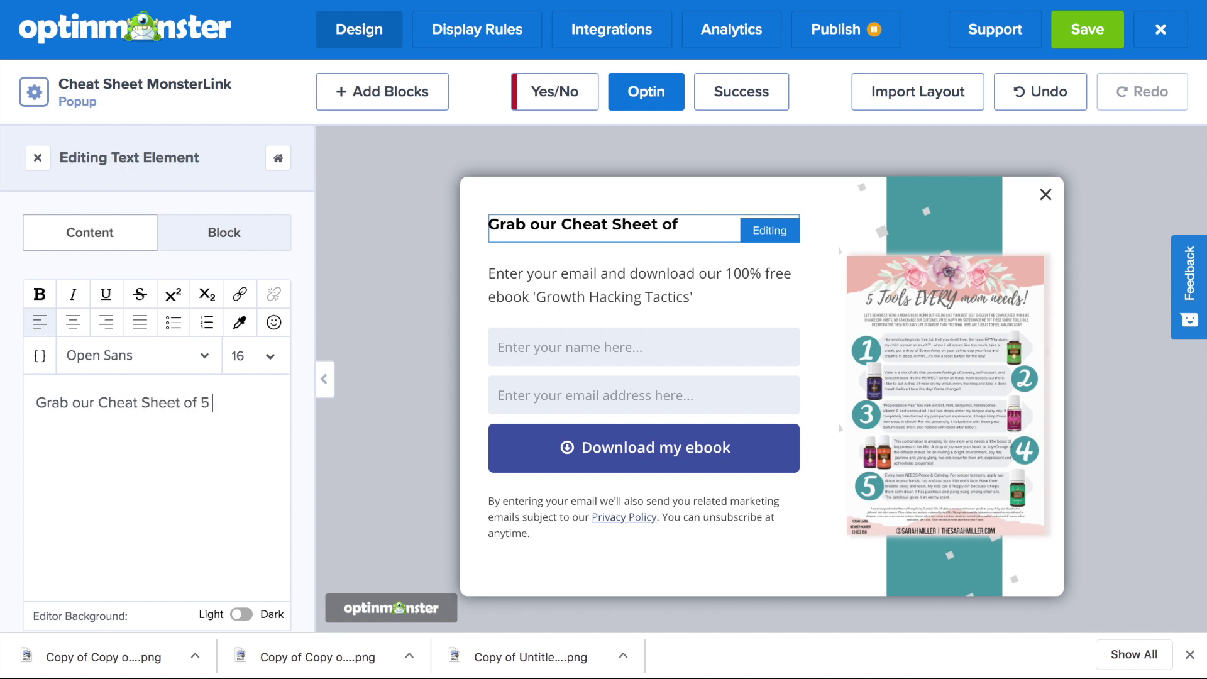
key(BackSpace)
key(BackSpace)
key(BackSpace)
key(BackSpace)
text(Need to Make Life Easier!)
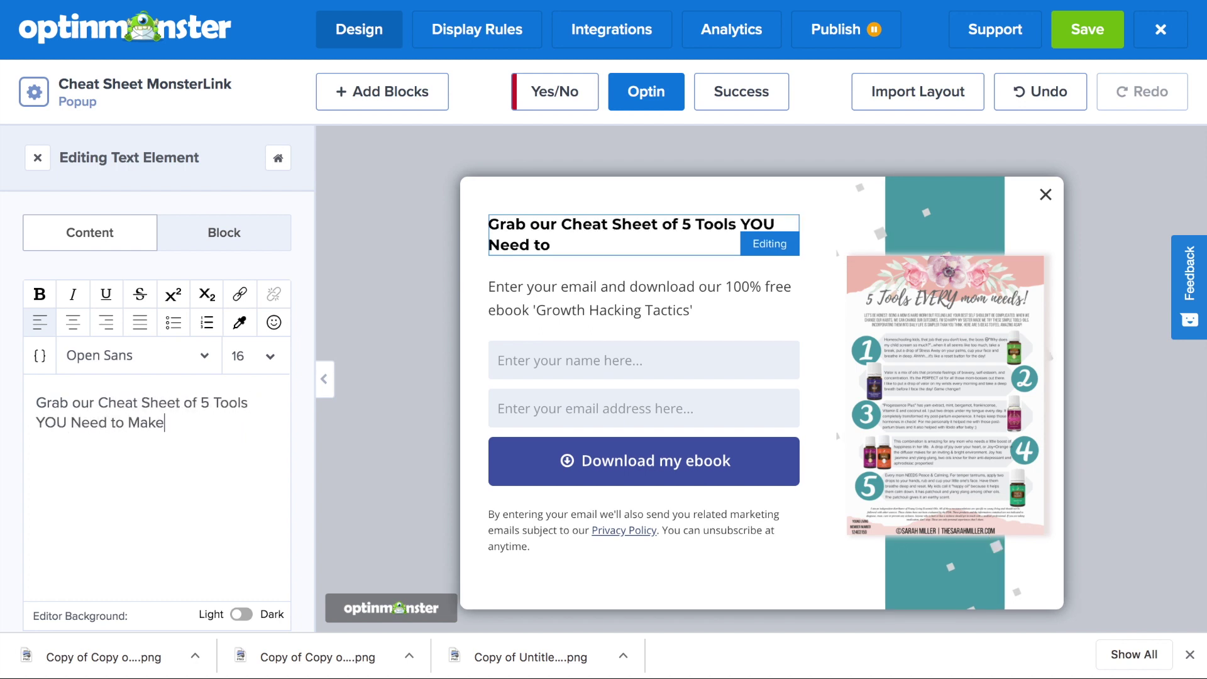
Set the headline to Montserrat at size 22, centre-aligned
click(162, 365)
text(Mon)
click(167, 394)
click(270, 324)
click(254, 547)
click(73, 290)
Give the headline a dark preset colour and reduce its size to 20
click(239, 291)
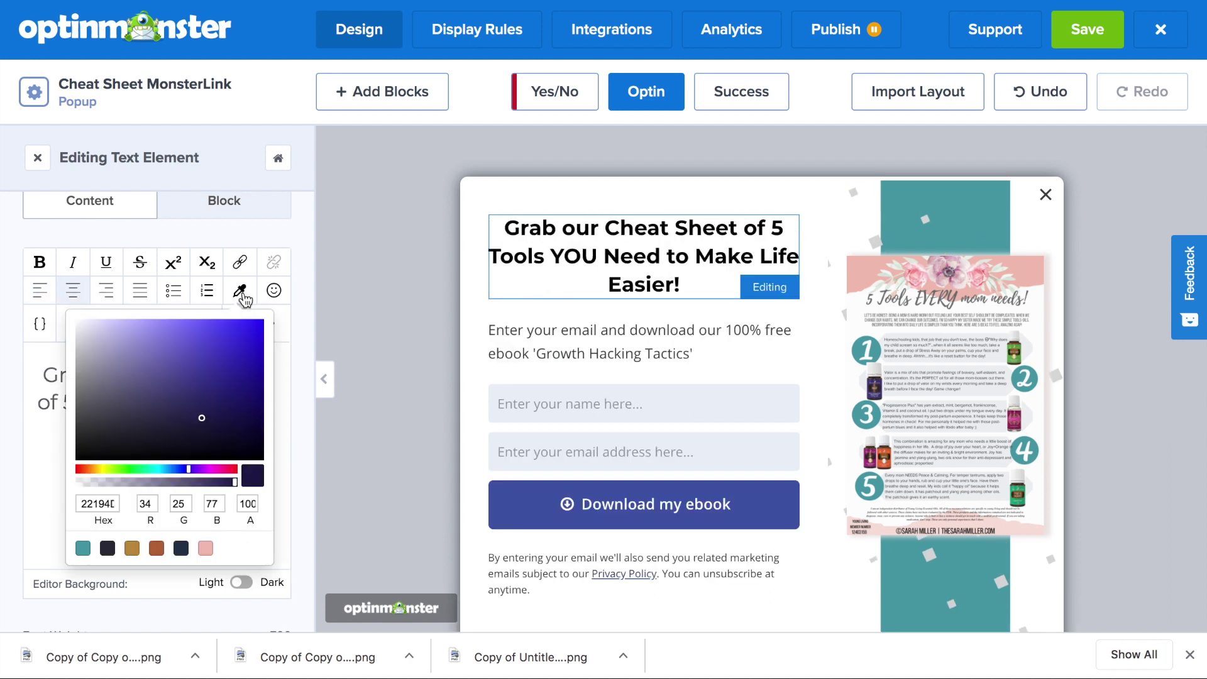
click(156, 548)
click(181, 548)
click(83, 549)
click(108, 548)
click(239, 290)
click(269, 324)
click(255, 522)
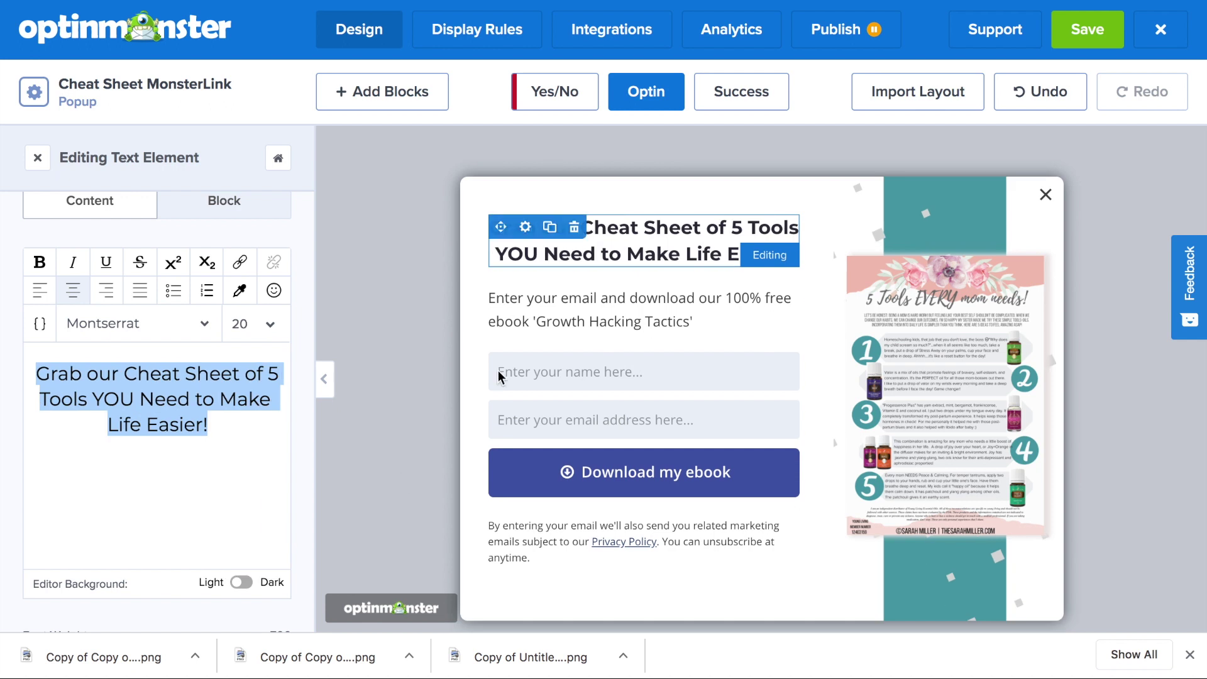
Replace the ebook title in the intro so it ends 'download our 100% free cheat sheet!'
click(666, 302)
mouse_move(97, 444)
mouse_down()
mouse_move(94, 425)
mouse_move(109, 426)
mouse_up()
text(ch)
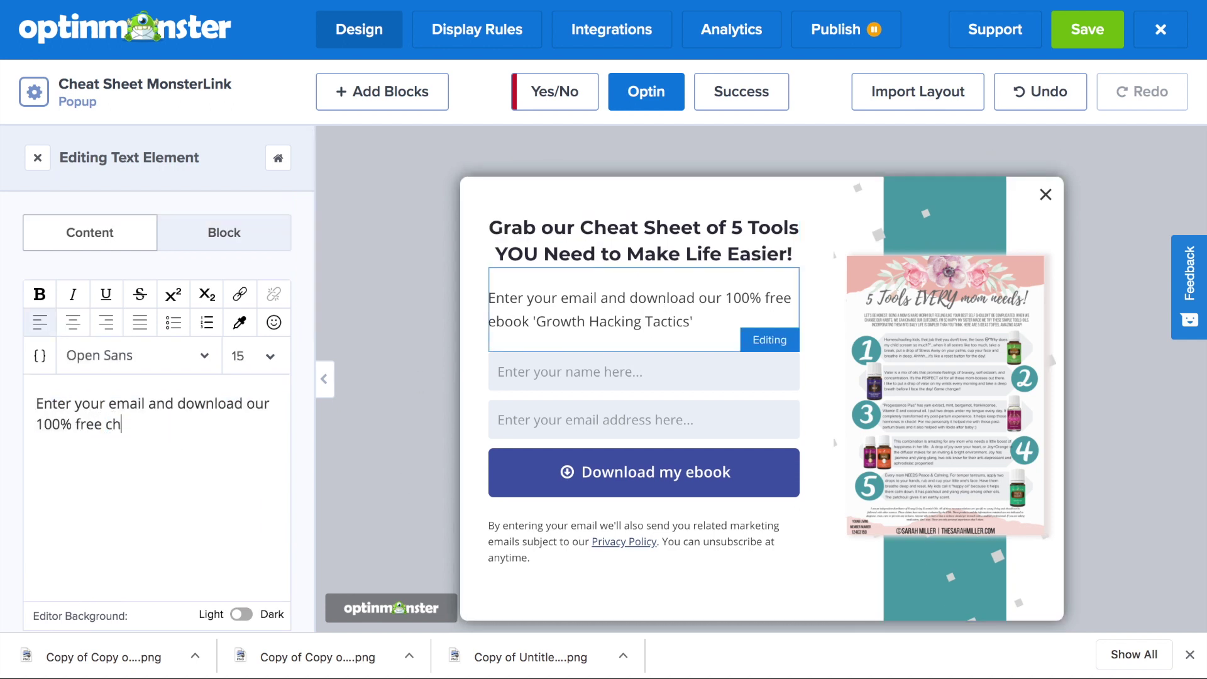
text(eat sheet!)
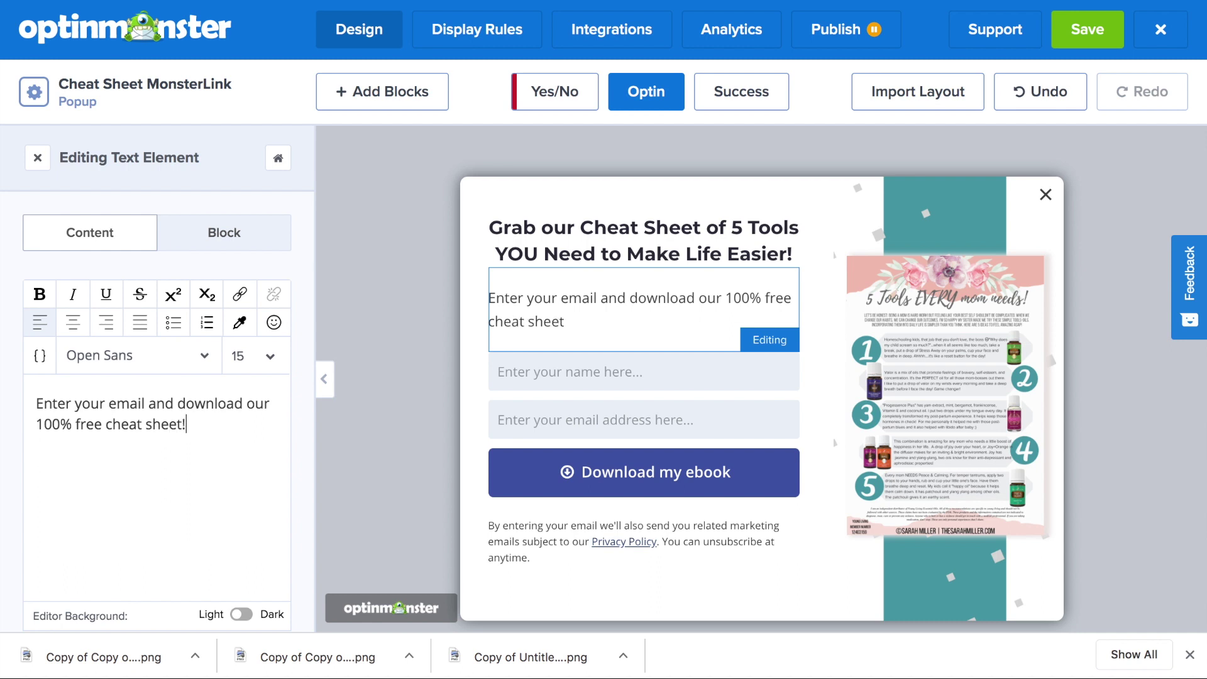
click(568, 494)
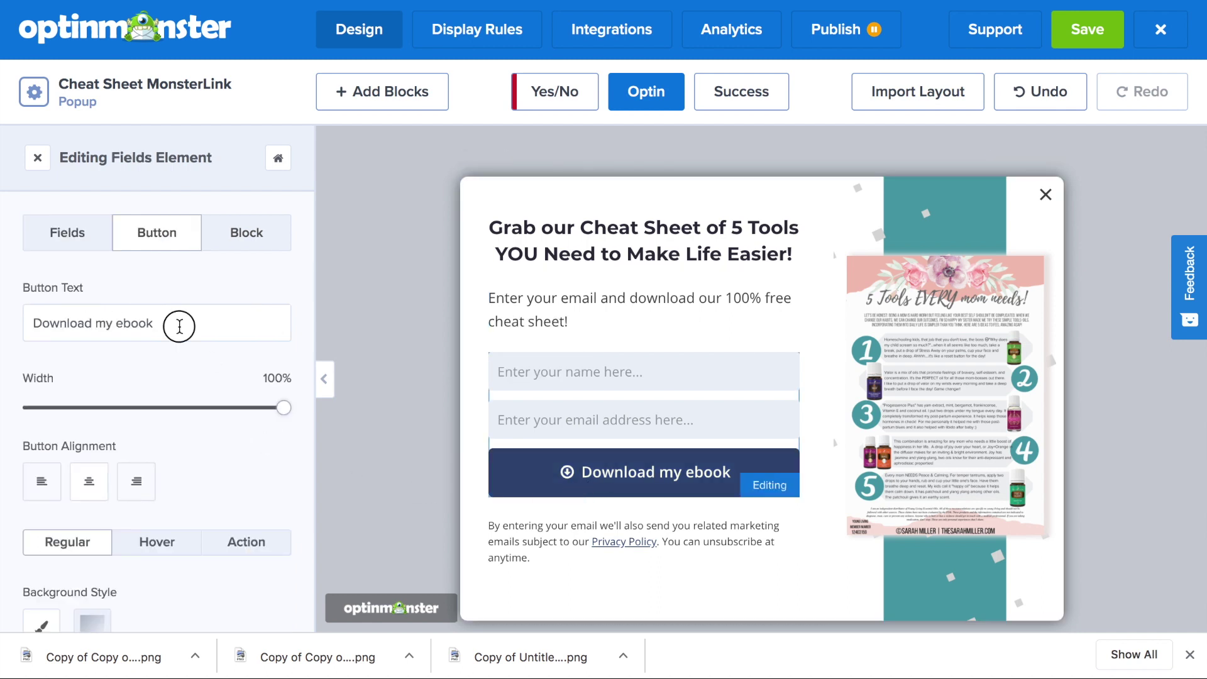
Relabel the button 'Download my Cheat Sheet' and give it a brown #bb6a3d background
drag(179, 325, 117, 324)
text(Cheat Sheet)
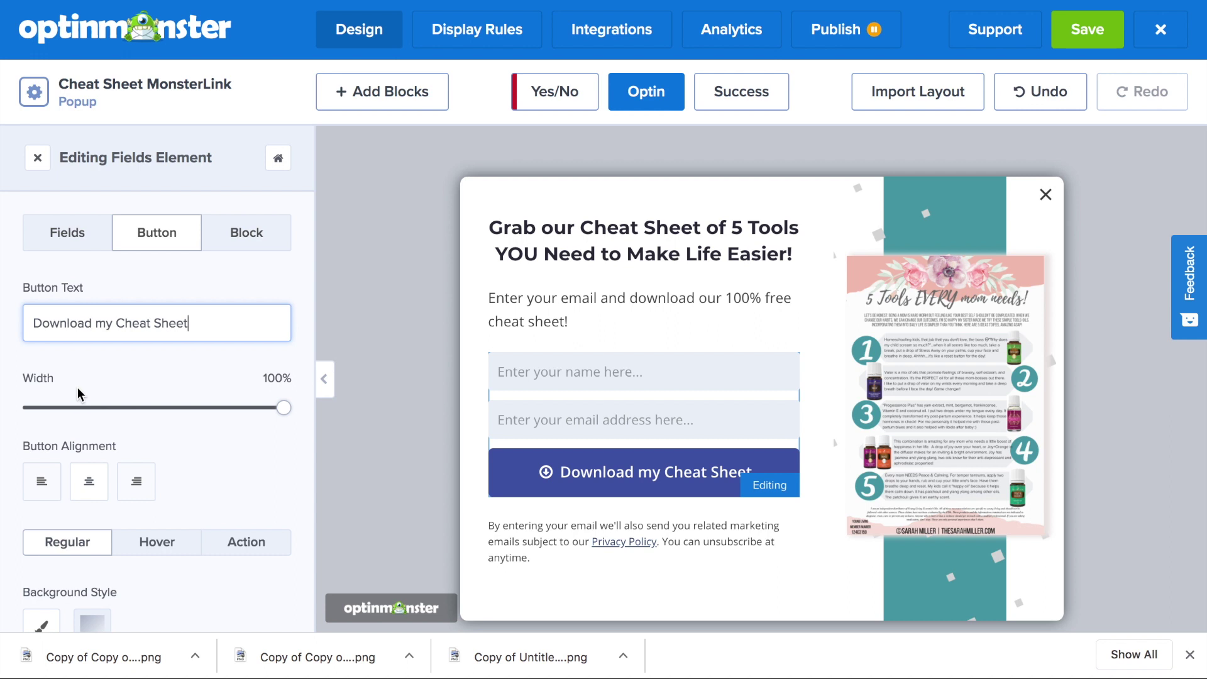
scroll(170, 487, down, 4)
click(41, 508)
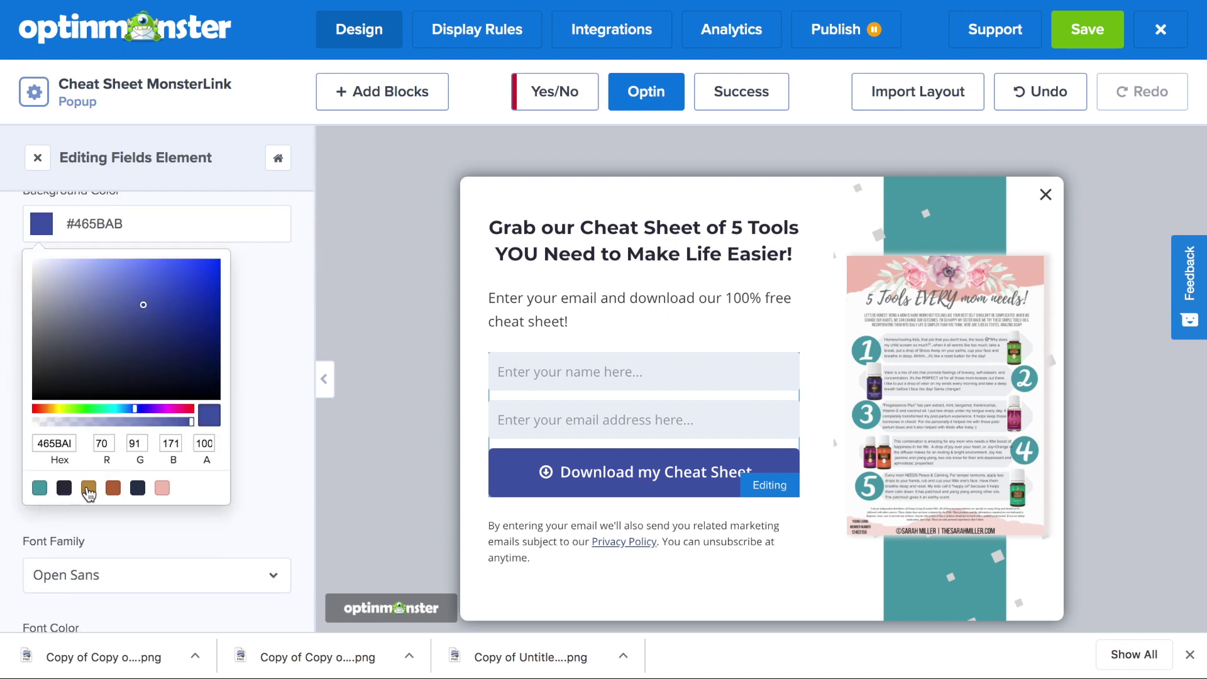
click(113, 488)
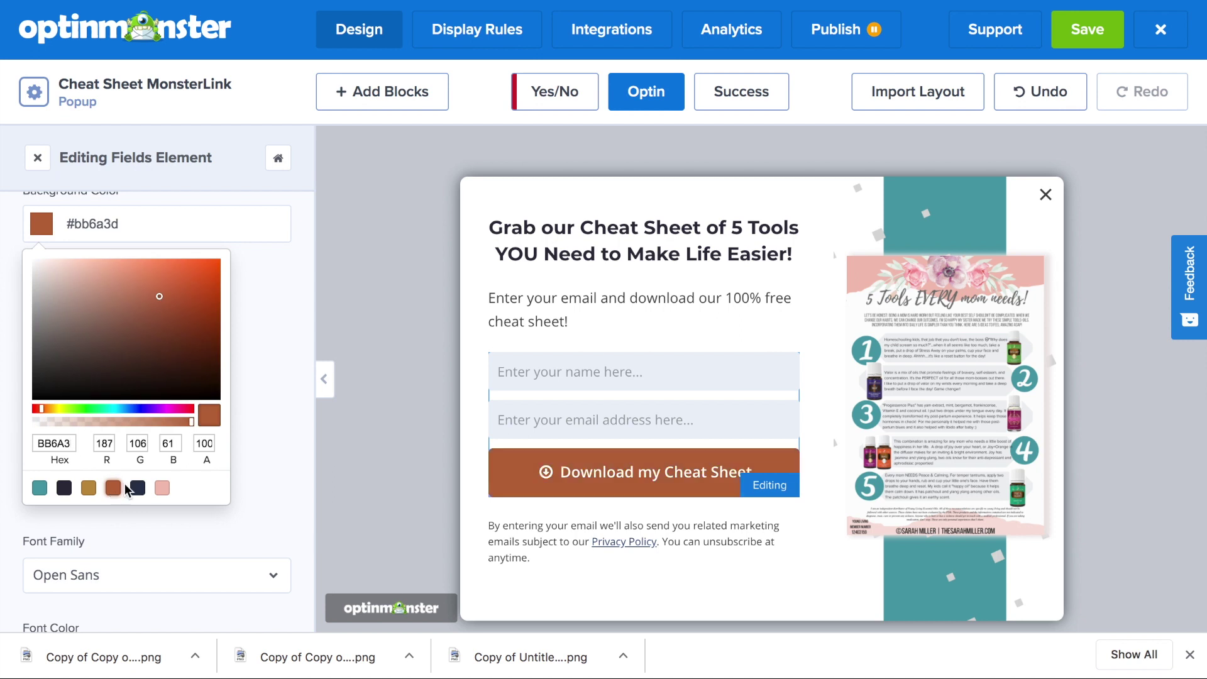
click(249, 486)
Set the button's hover background colour to gold #c09141
scroll(227, 398, up, 3)
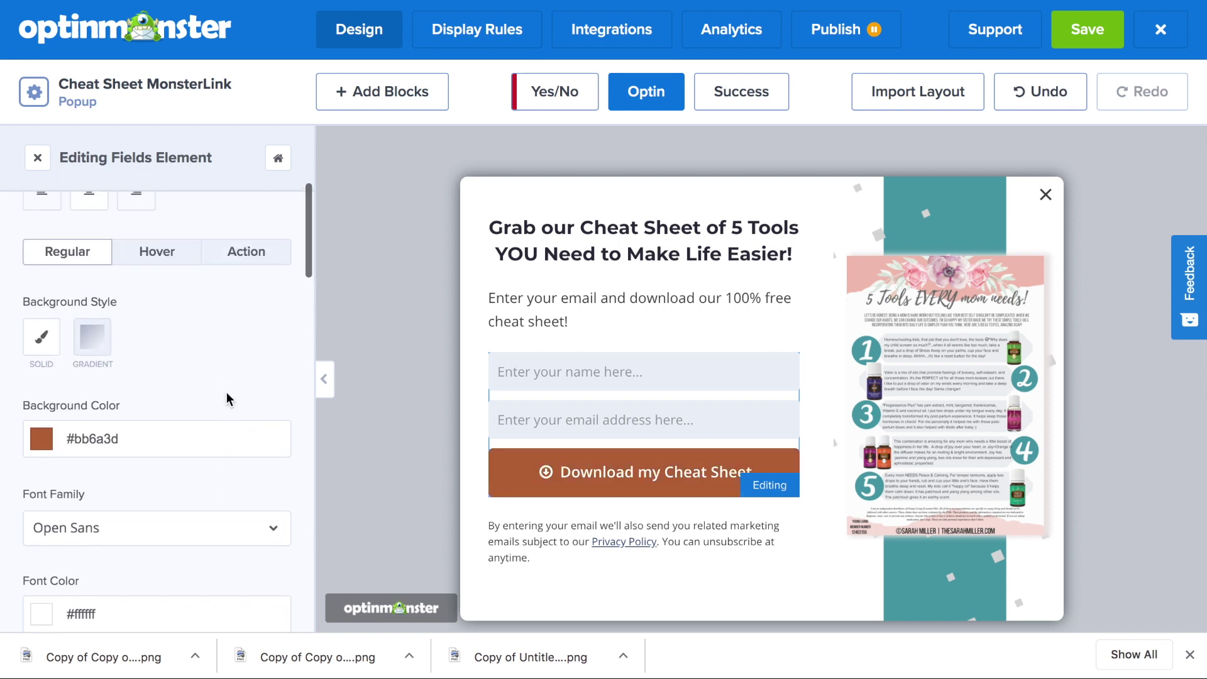
click(163, 256)
scroll(143, 439, down, 1)
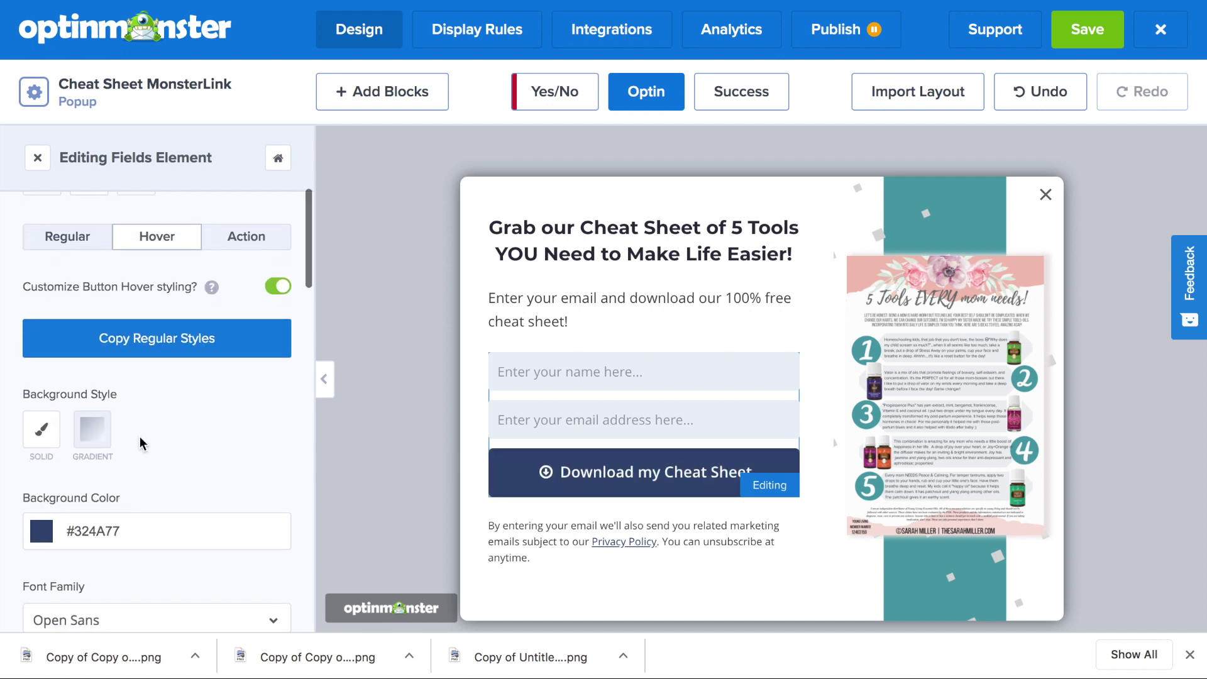
click(40, 532)
click(89, 488)
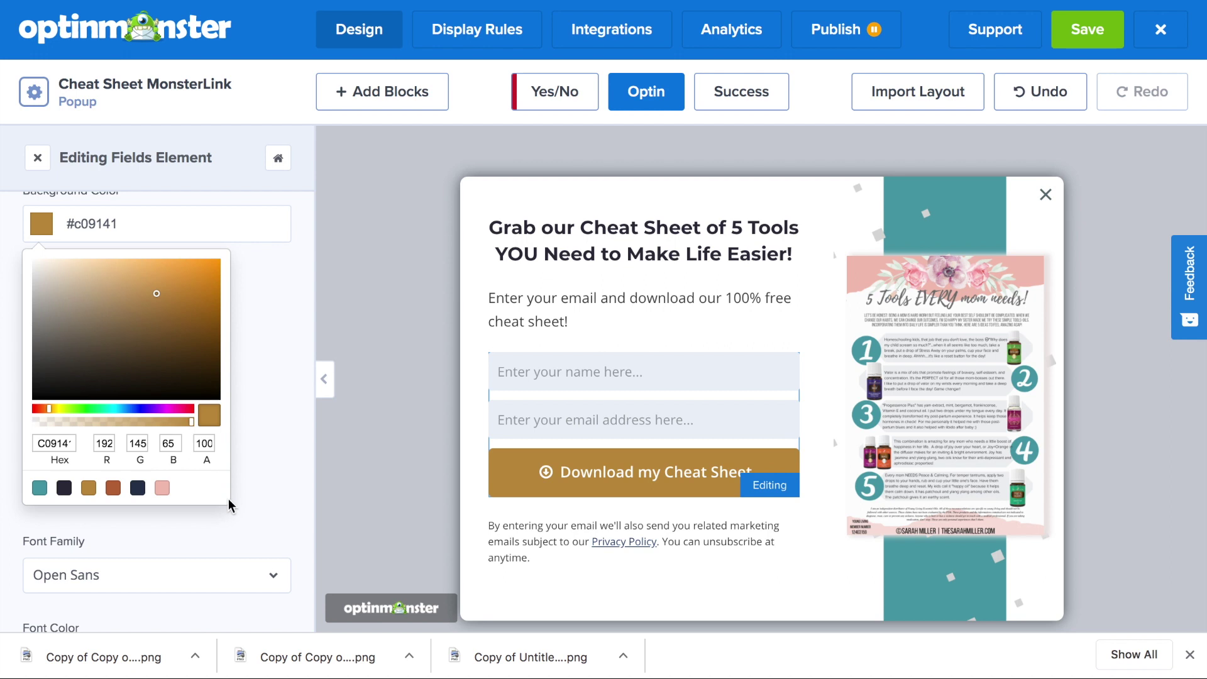
click(276, 500)
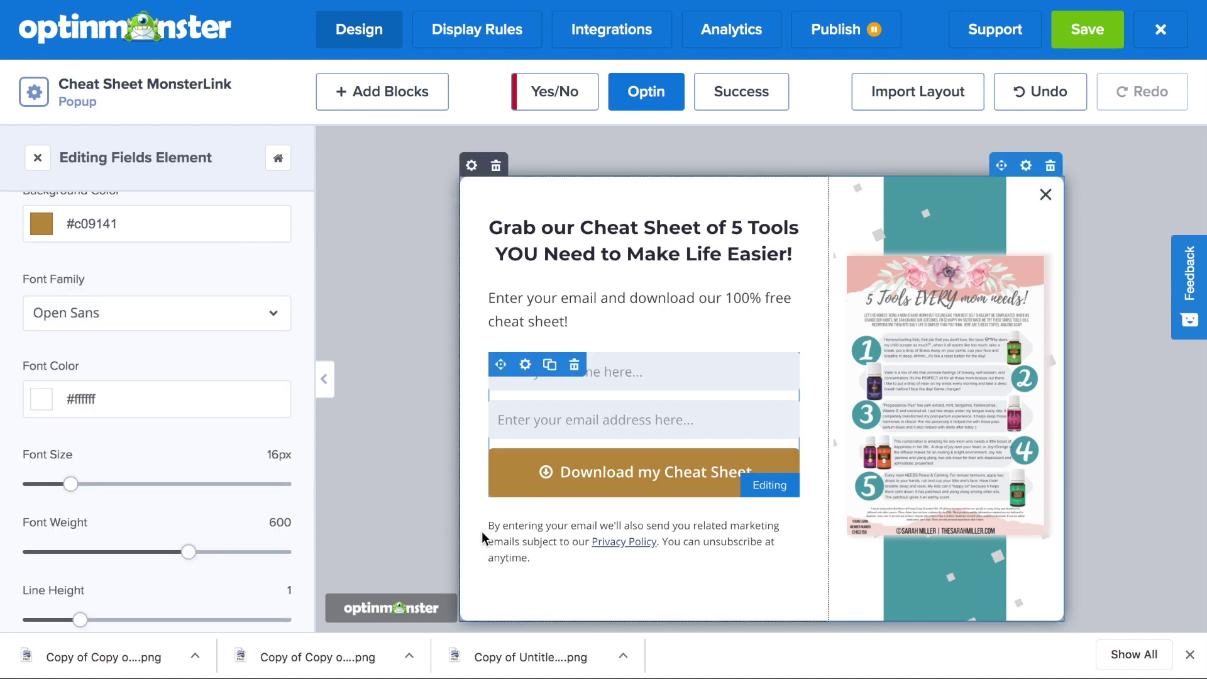
scroll(247, 282, down, 5)
click(246, 285)
Set the form success action to redirect signups to the entered download URL
click(221, 376)
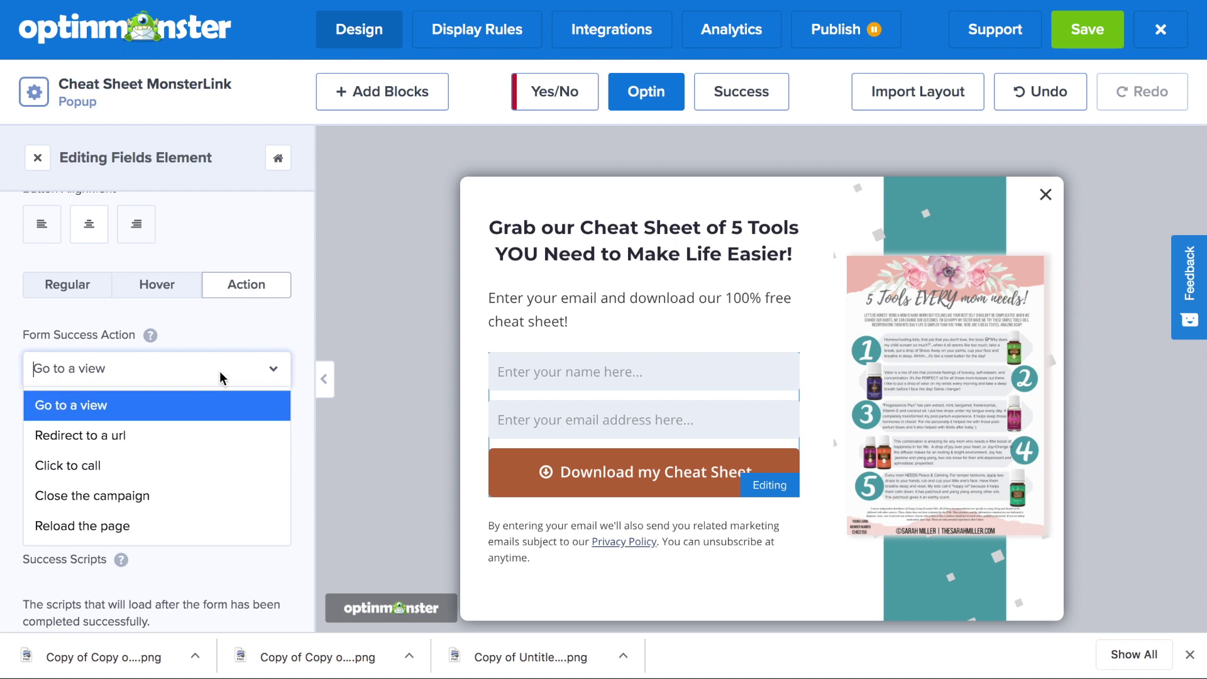
click(196, 434)
click(190, 454)
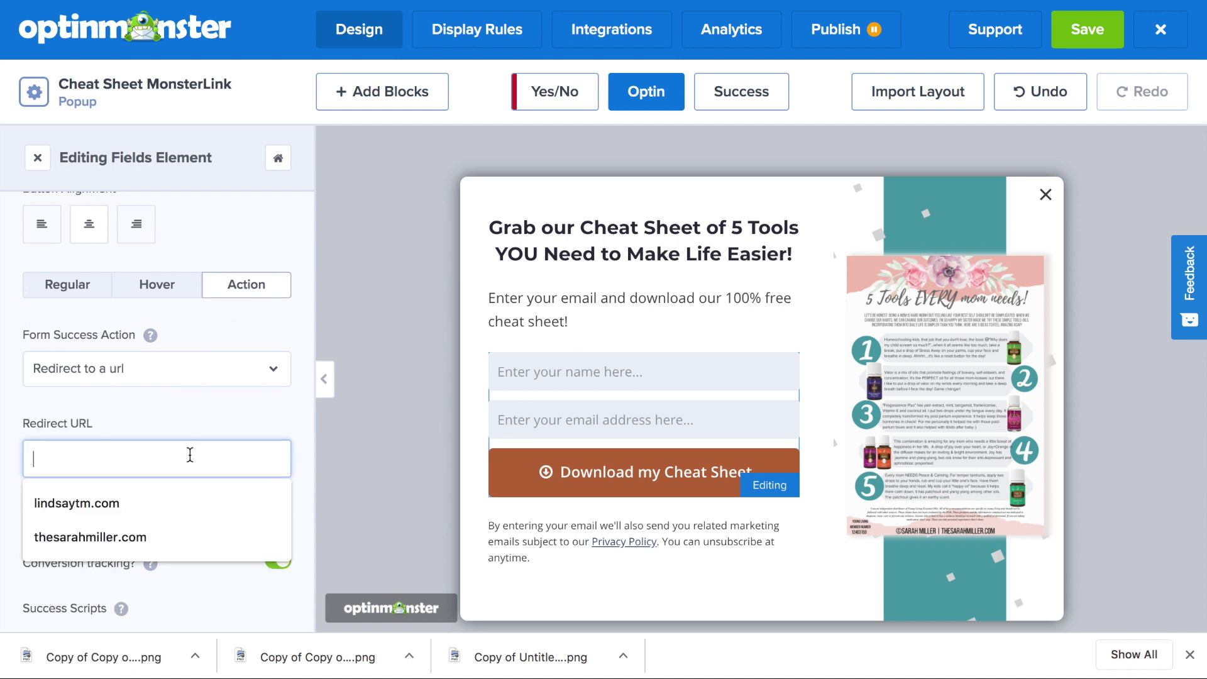
text(www.aws.com/asdfkjnciitkn)
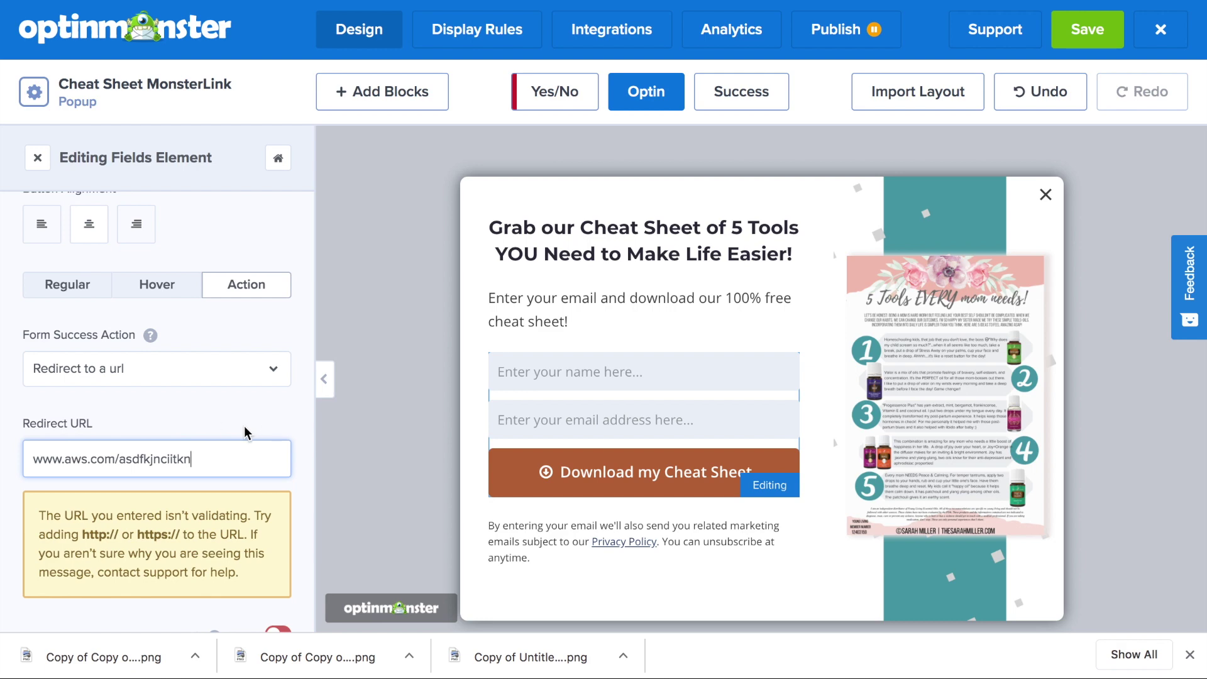
click(320, 440)
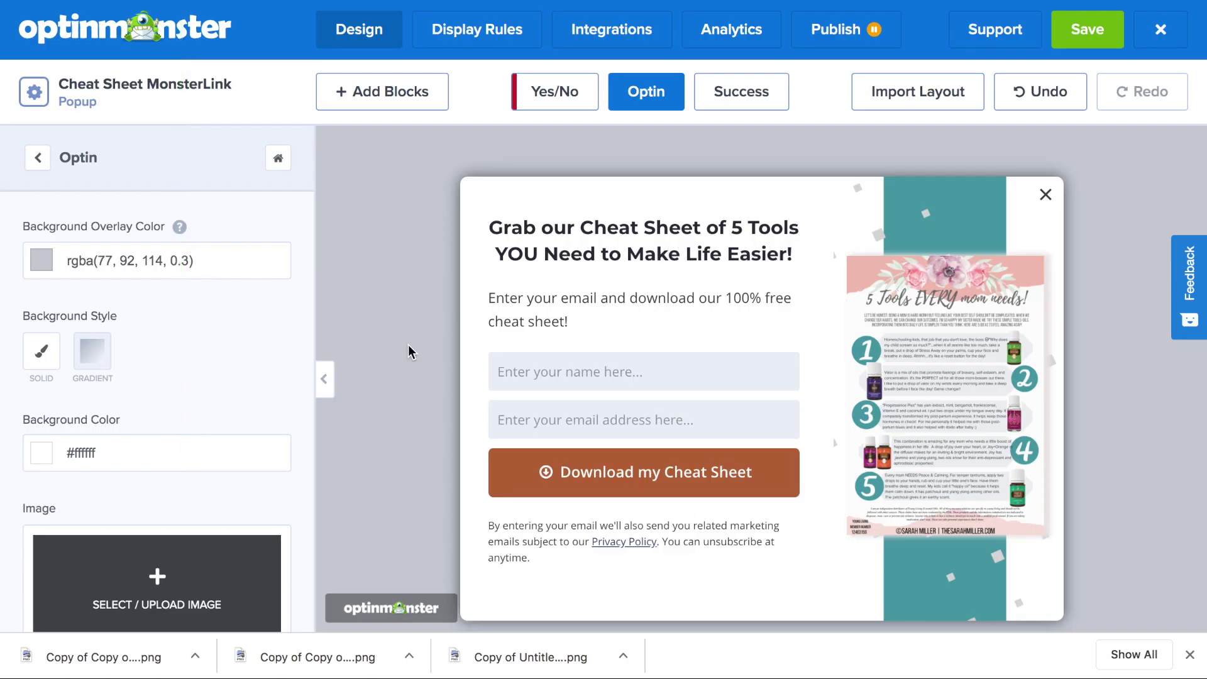
Set the display rule to MonsterLink (On Click) so clicks open the popup
click(490, 31)
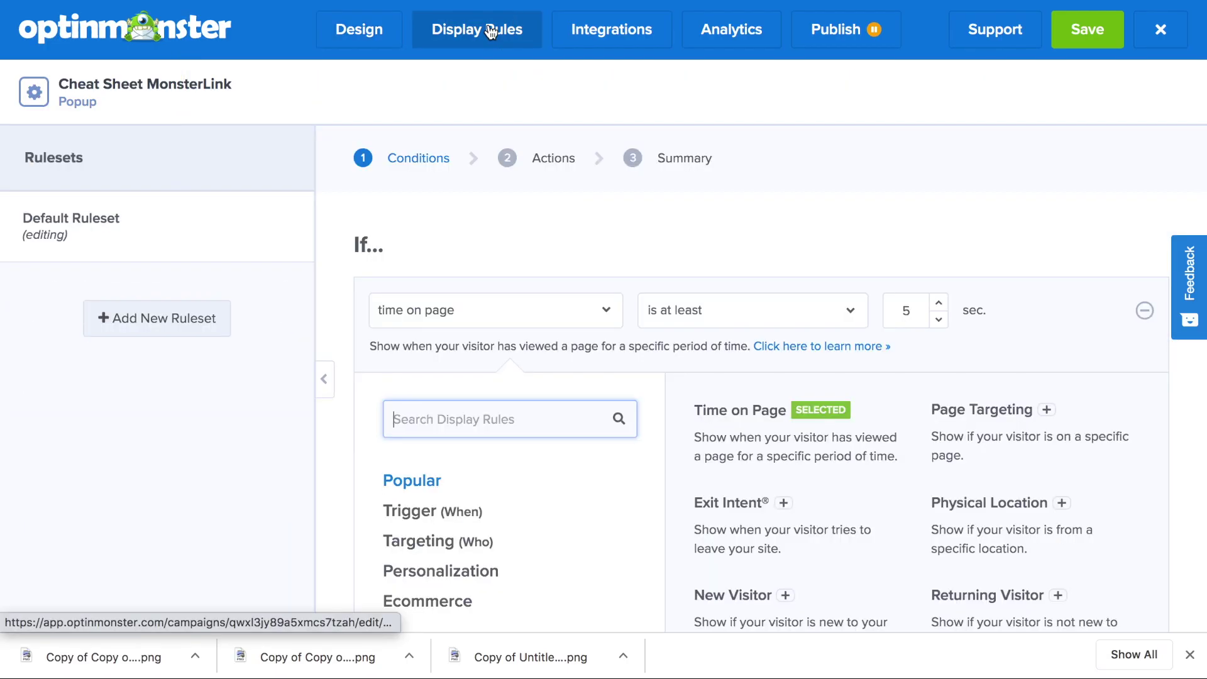
scroll(575, 404, down, 3)
scroll(574, 404, down, 2)
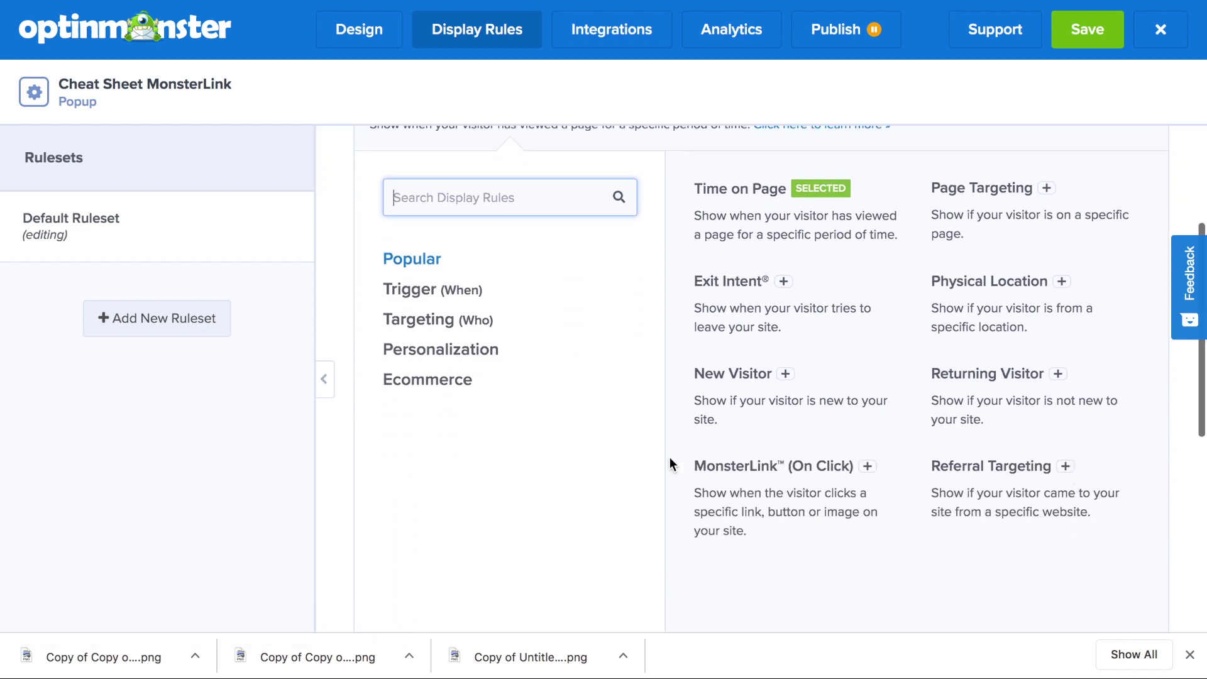
click(743, 466)
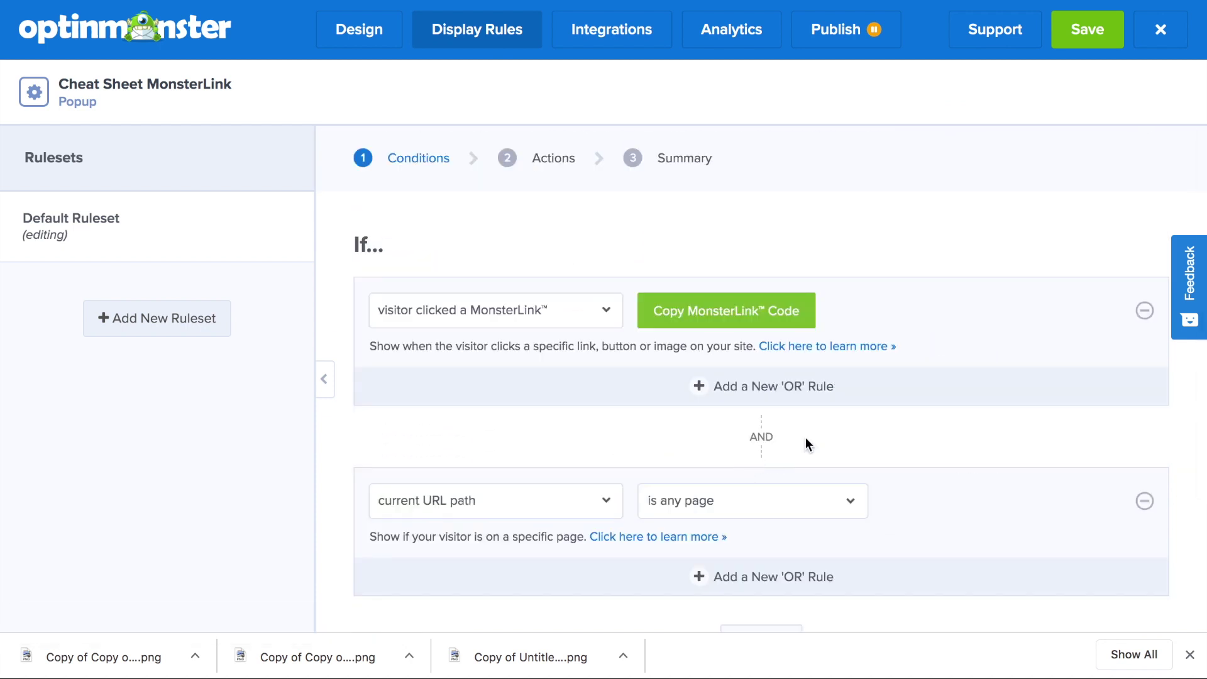
Complete the rule for any page and copy the MonsterLink code
scroll(872, 421, down, 1)
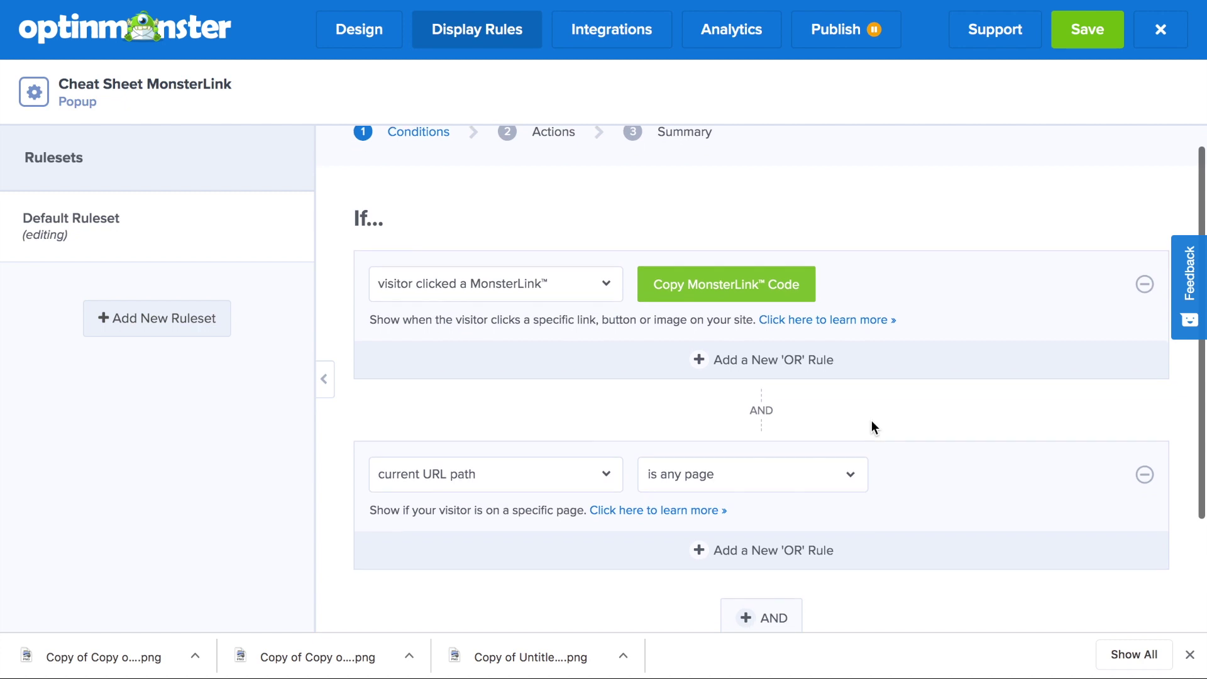
scroll(872, 427, down, 3)
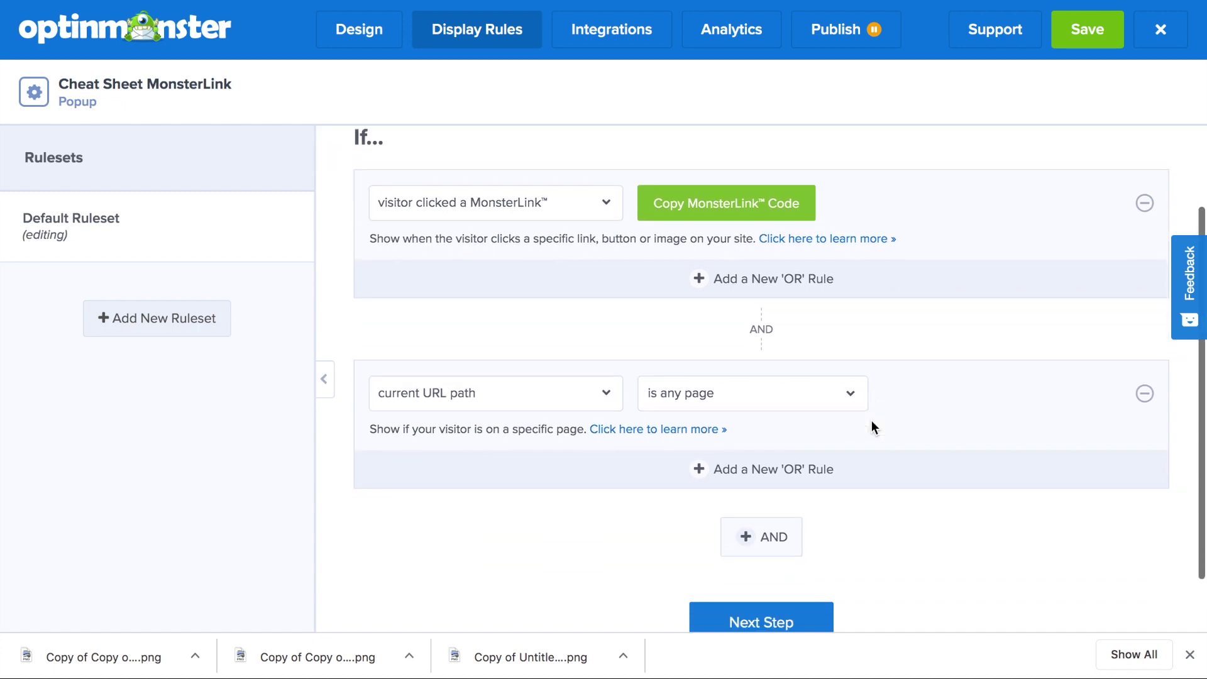
click(802, 559)
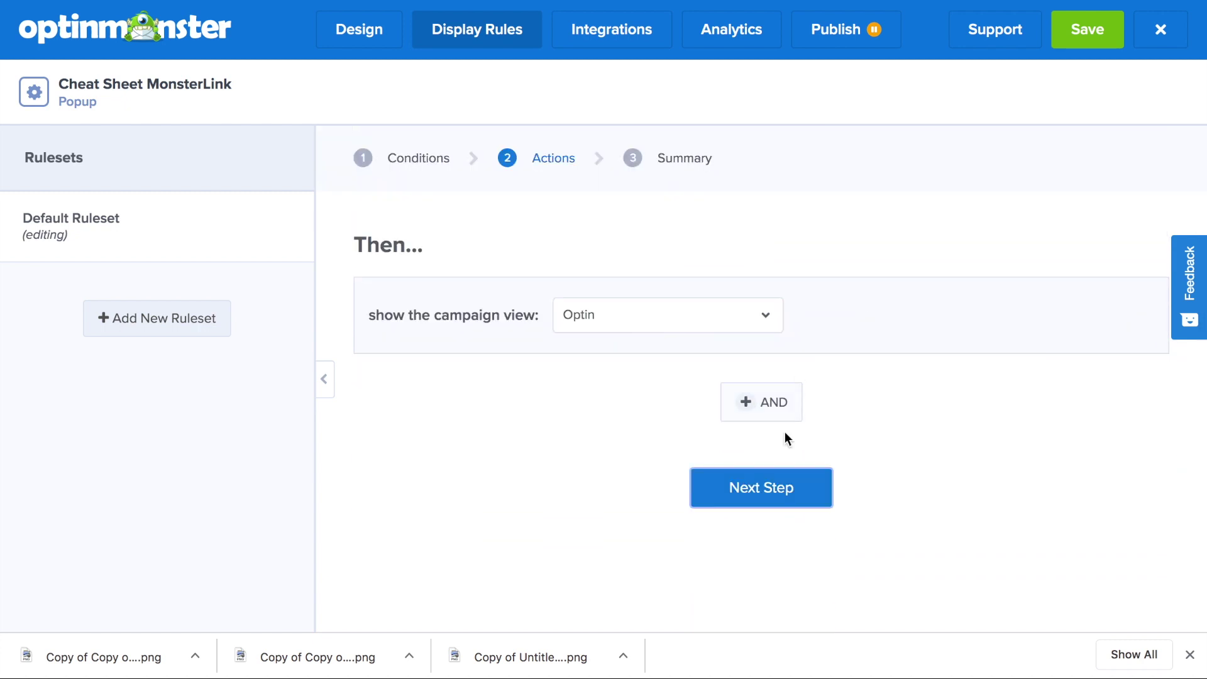
click(768, 485)
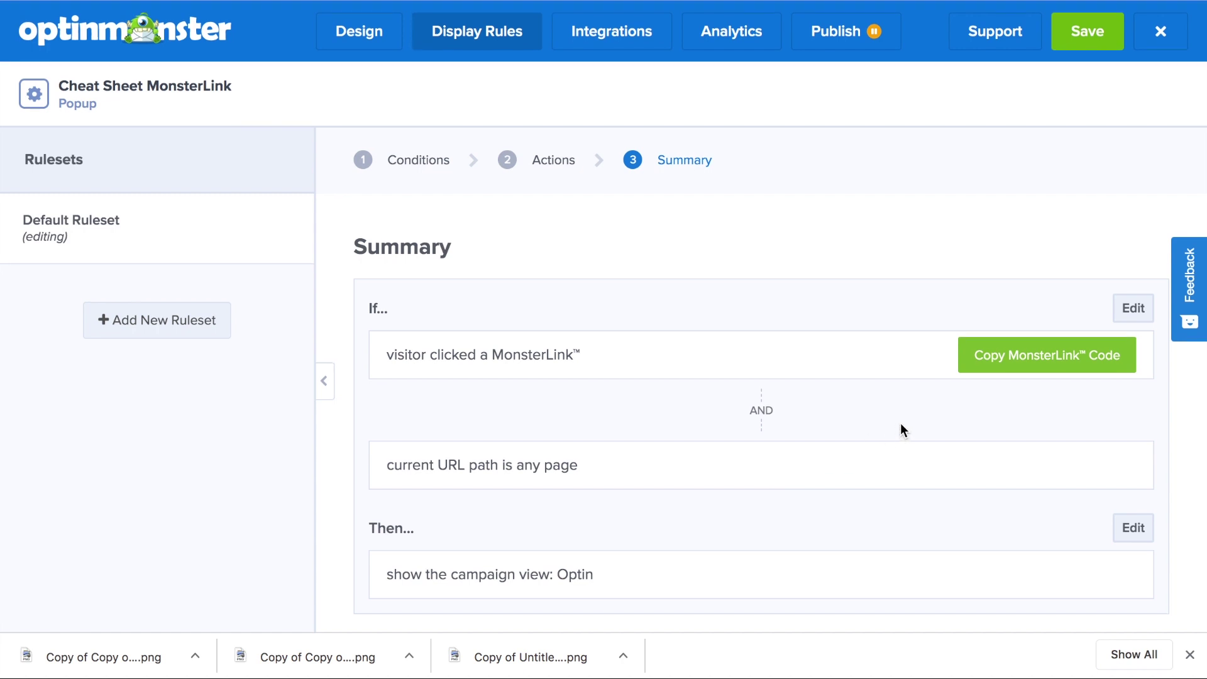
click(1032, 371)
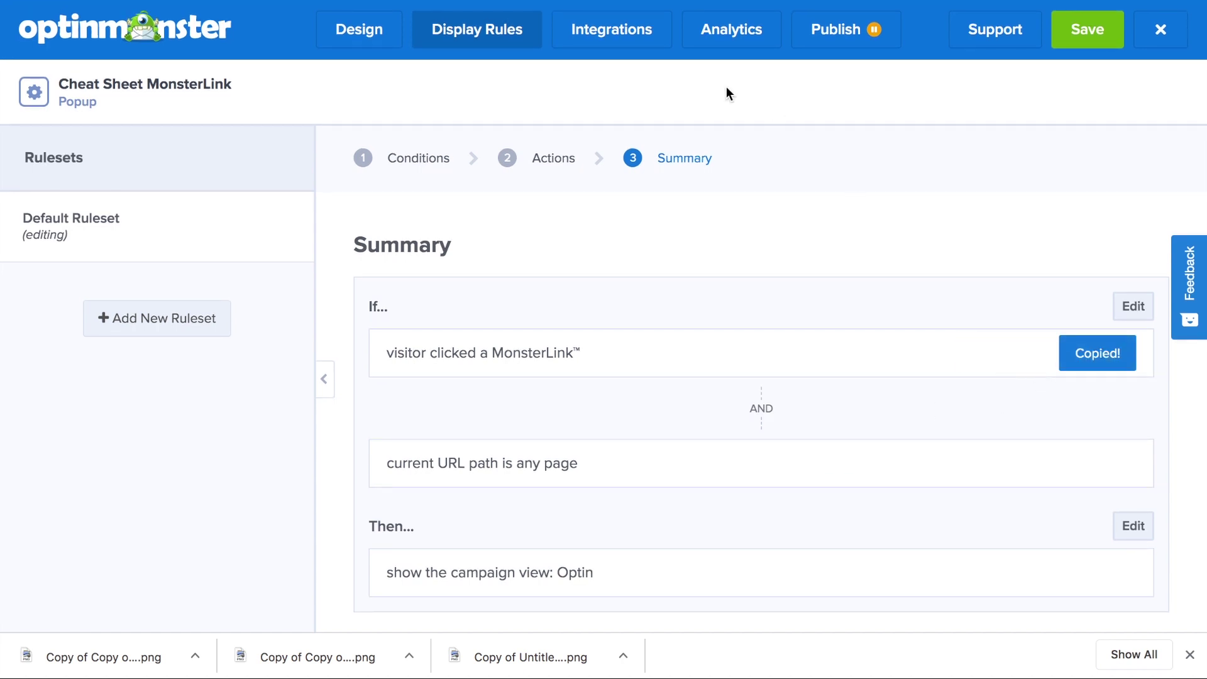
click(633, 40)
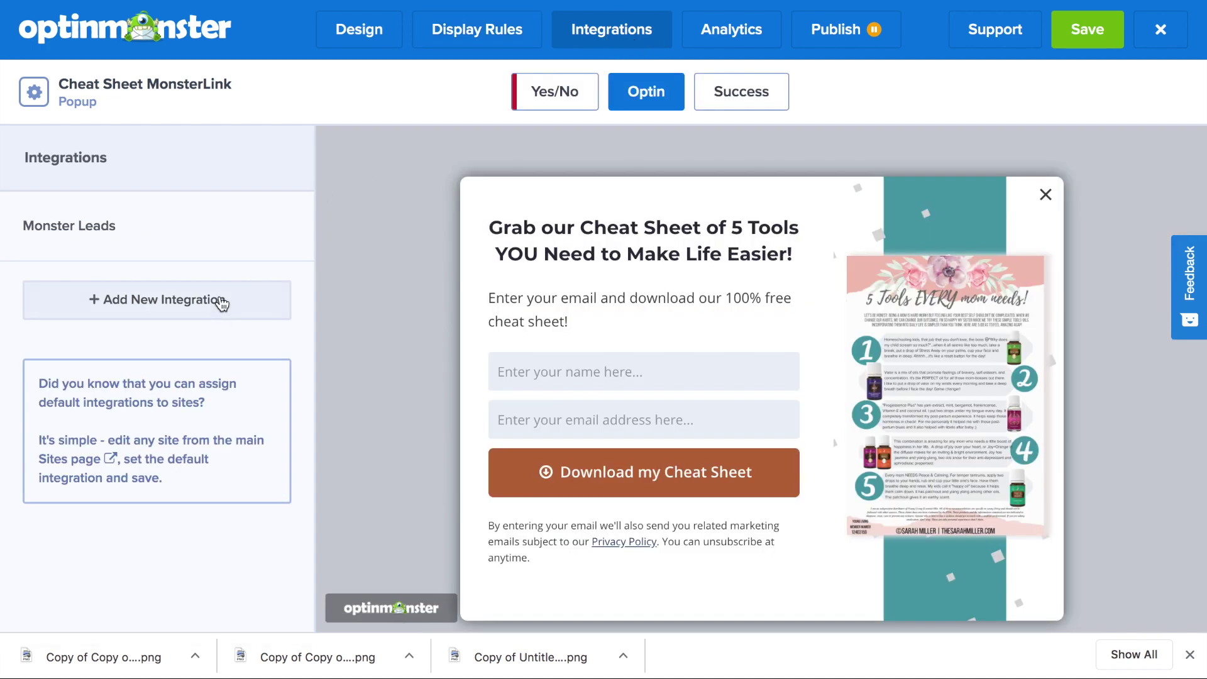
Start a new email integration with Constant Contact as provider and the existing account
click(171, 300)
click(170, 267)
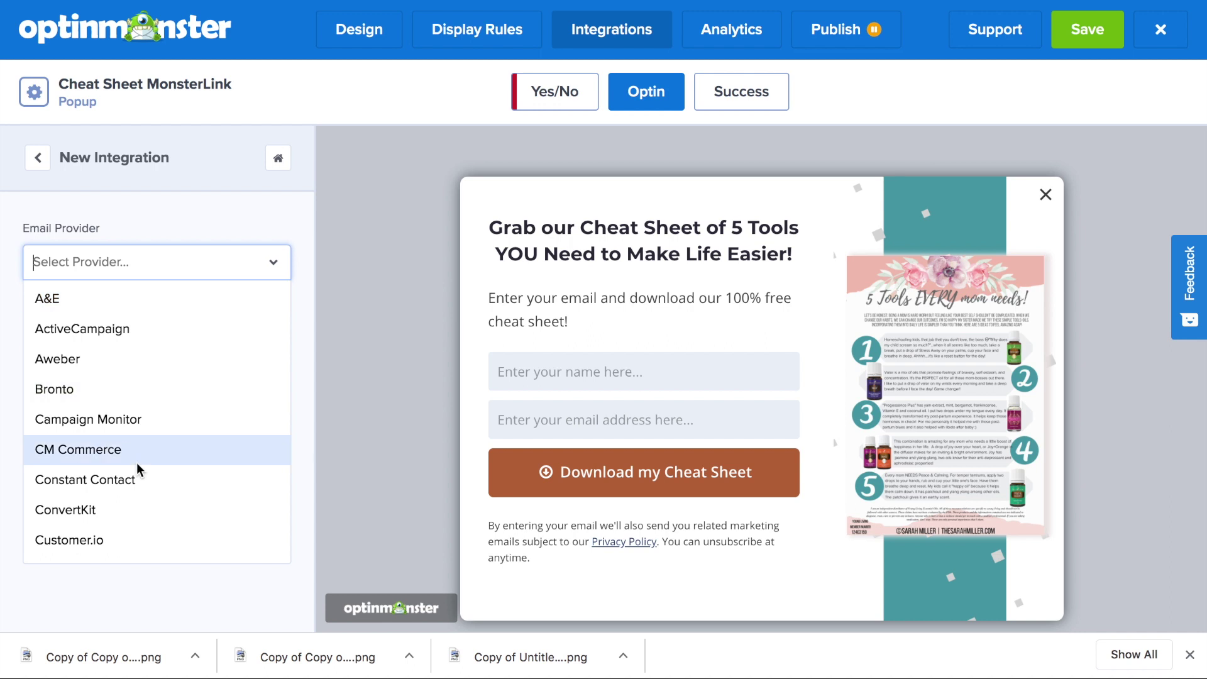
click(130, 481)
click(159, 353)
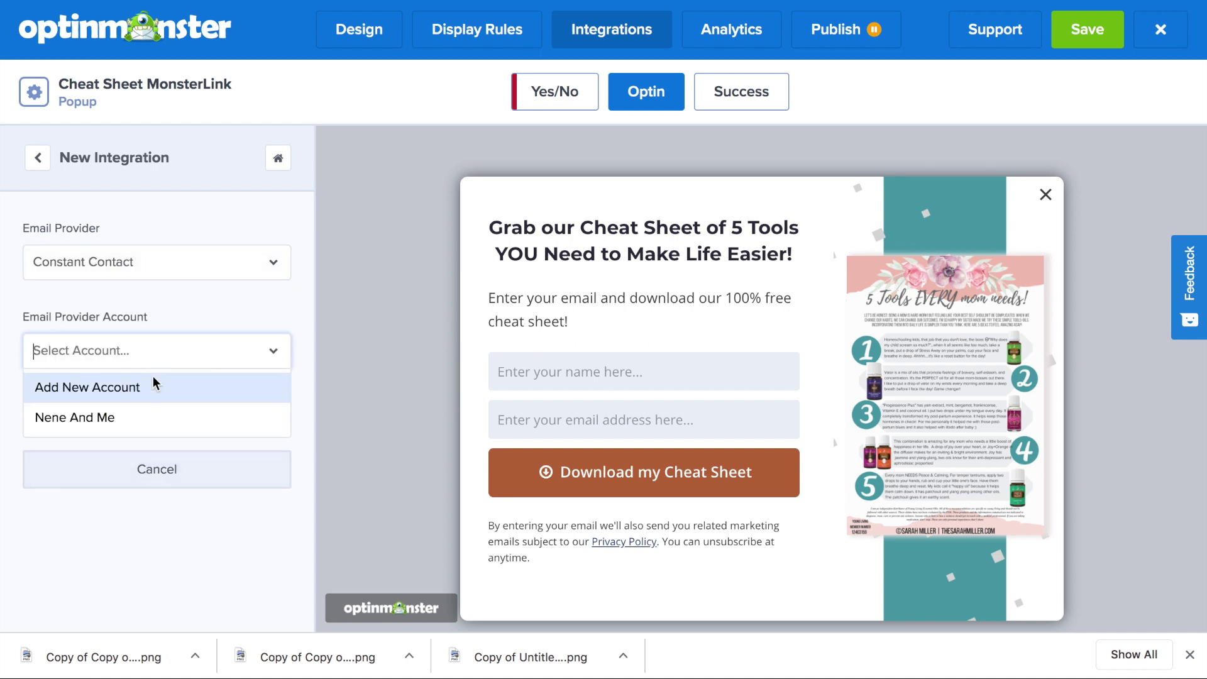
click(142, 419)
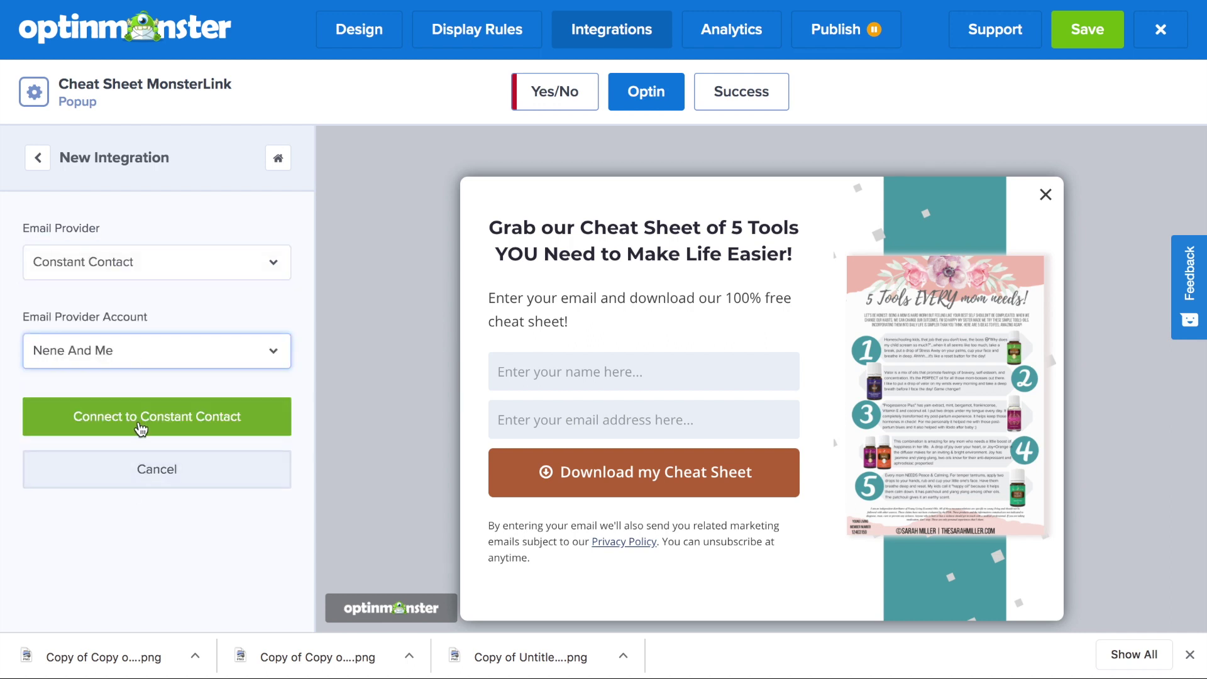
Connect to Constant Contact, which reports an expired account, then review analytics and publish options
click(142, 419)
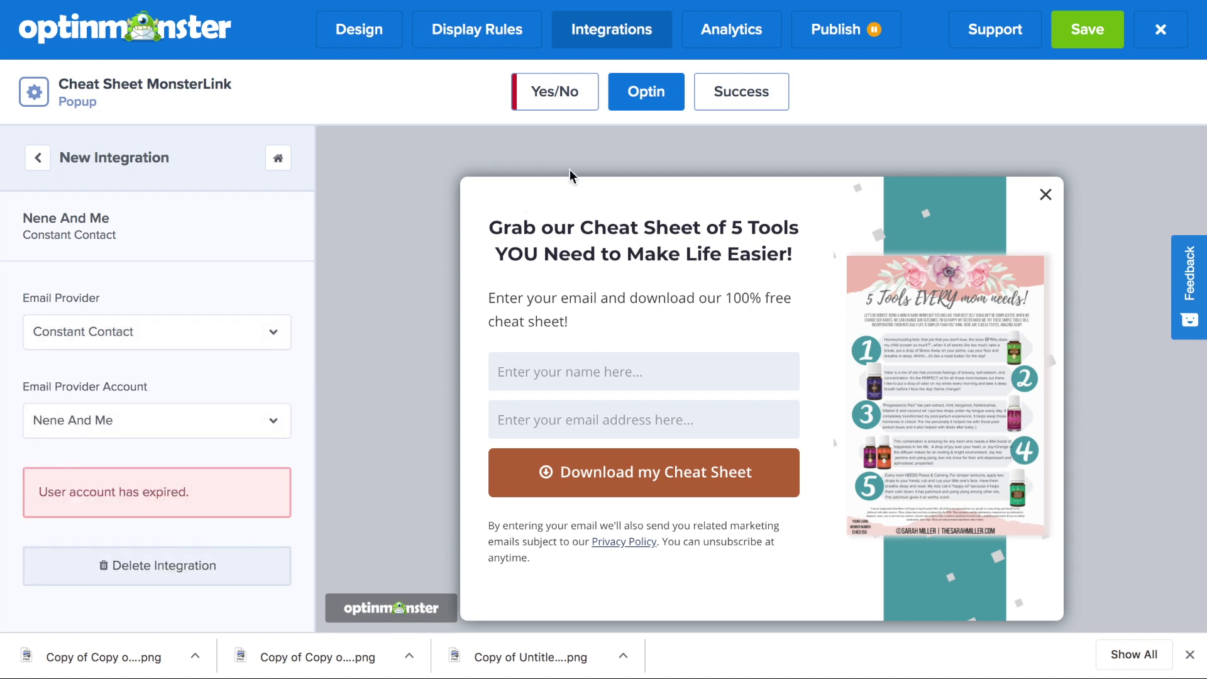
click(708, 37)
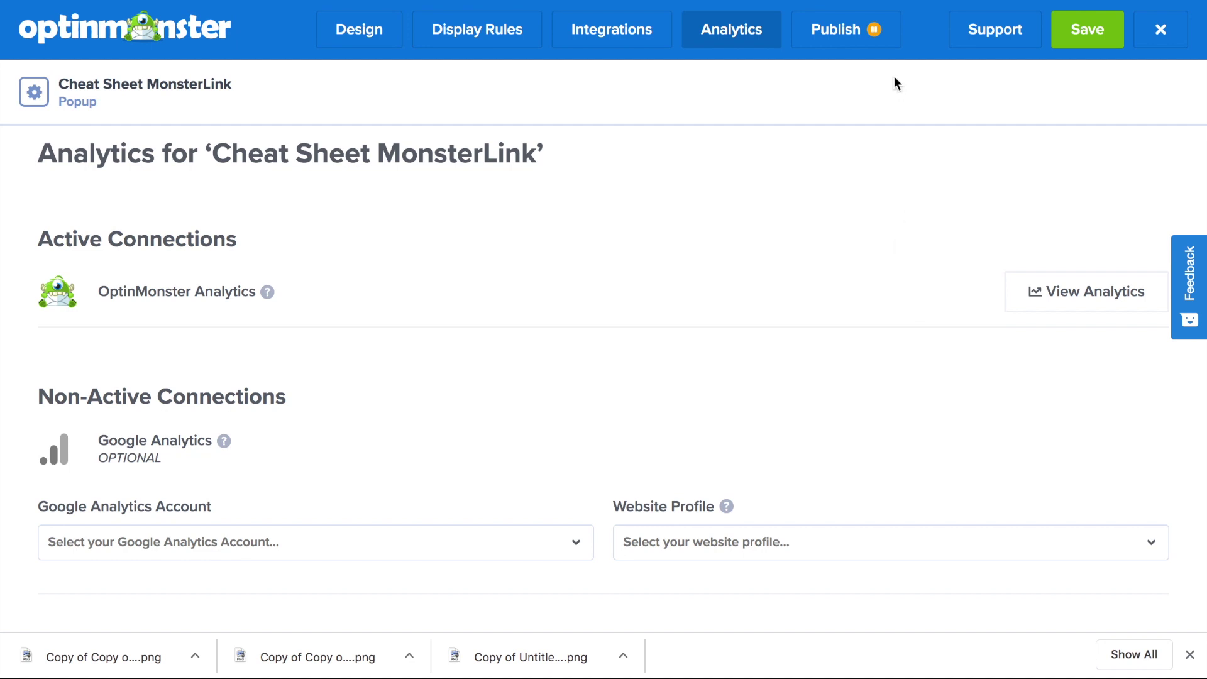
click(853, 43)
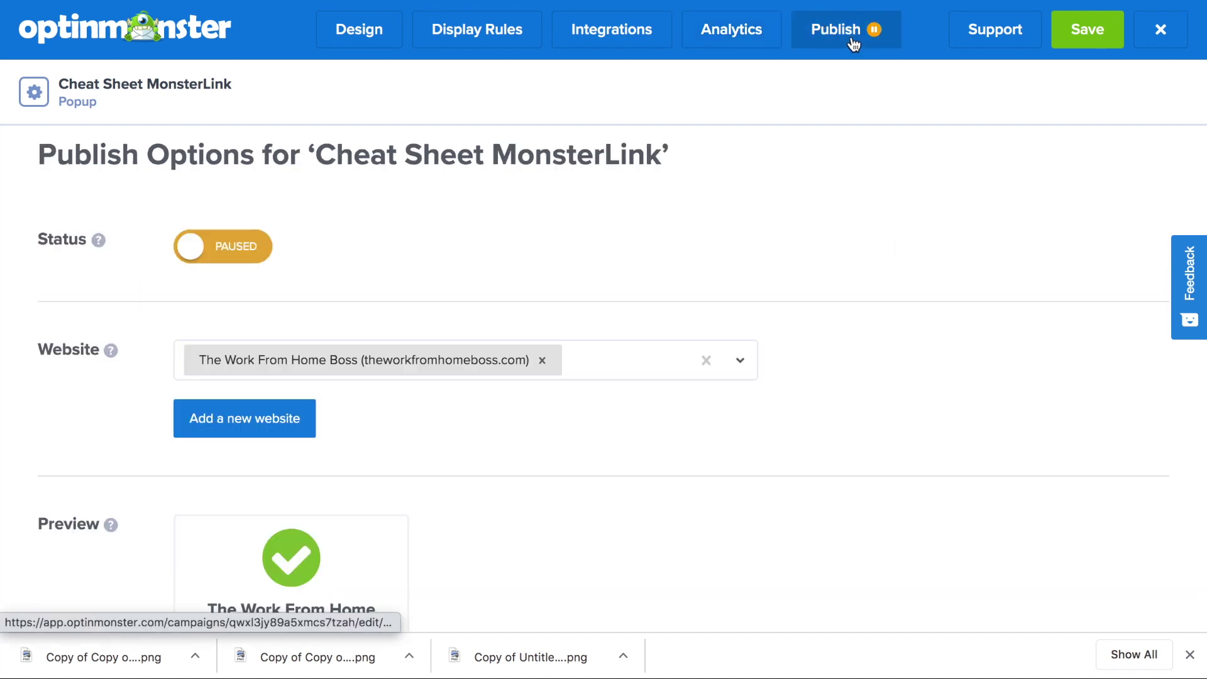
Switch the Cheat Sheet MonsterLink campaign from Paused to Live and save it
click(256, 246)
click(1073, 37)
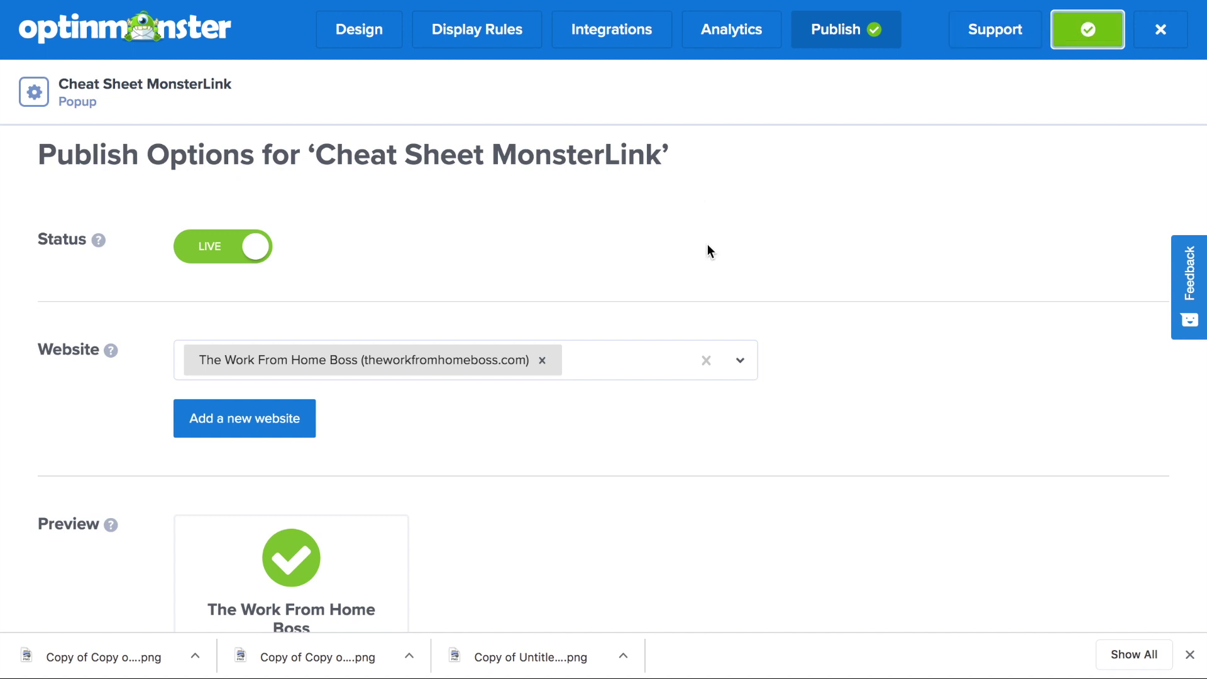
scroll(707, 250, down, 5)
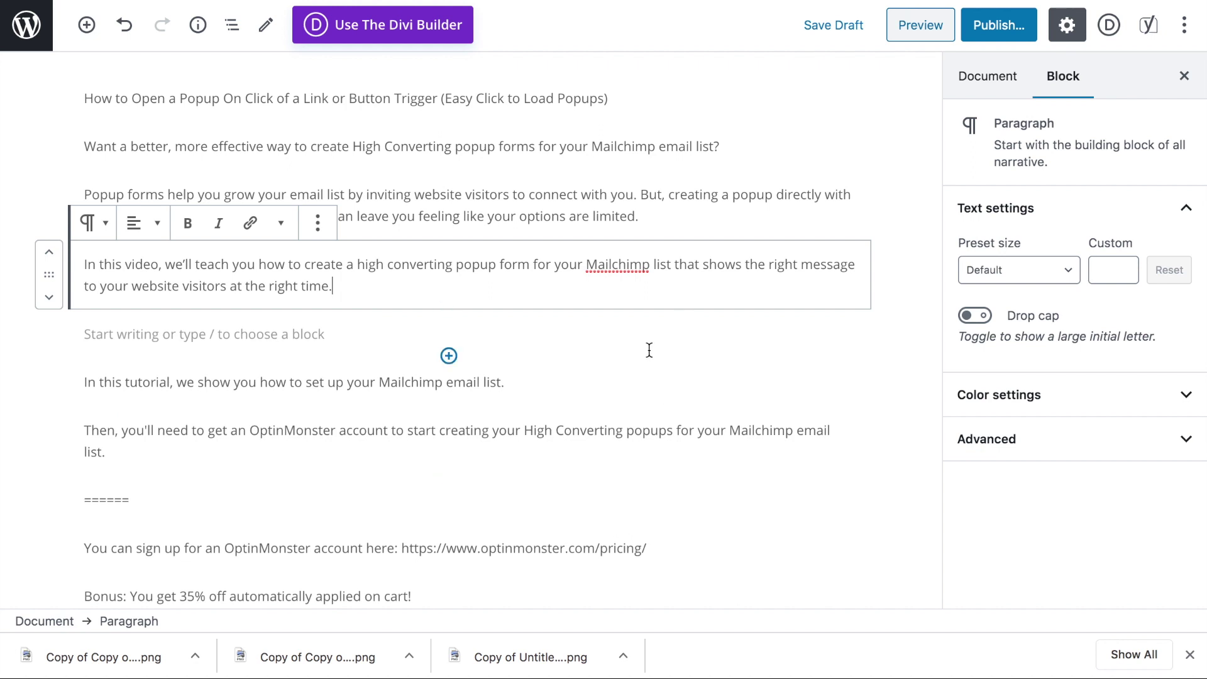
Add a Code block with the MonsterLink anchor, link text changed to 'Click Here for your FREE Cheat Sheet'
click(449, 308)
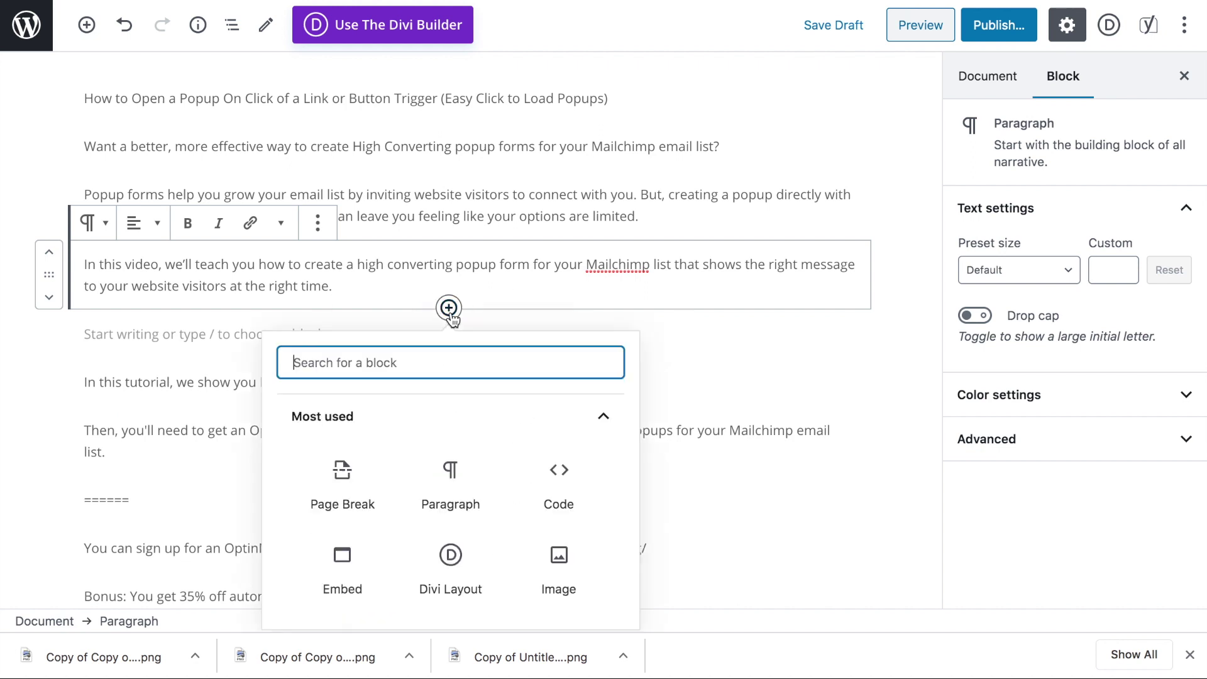
text(code)
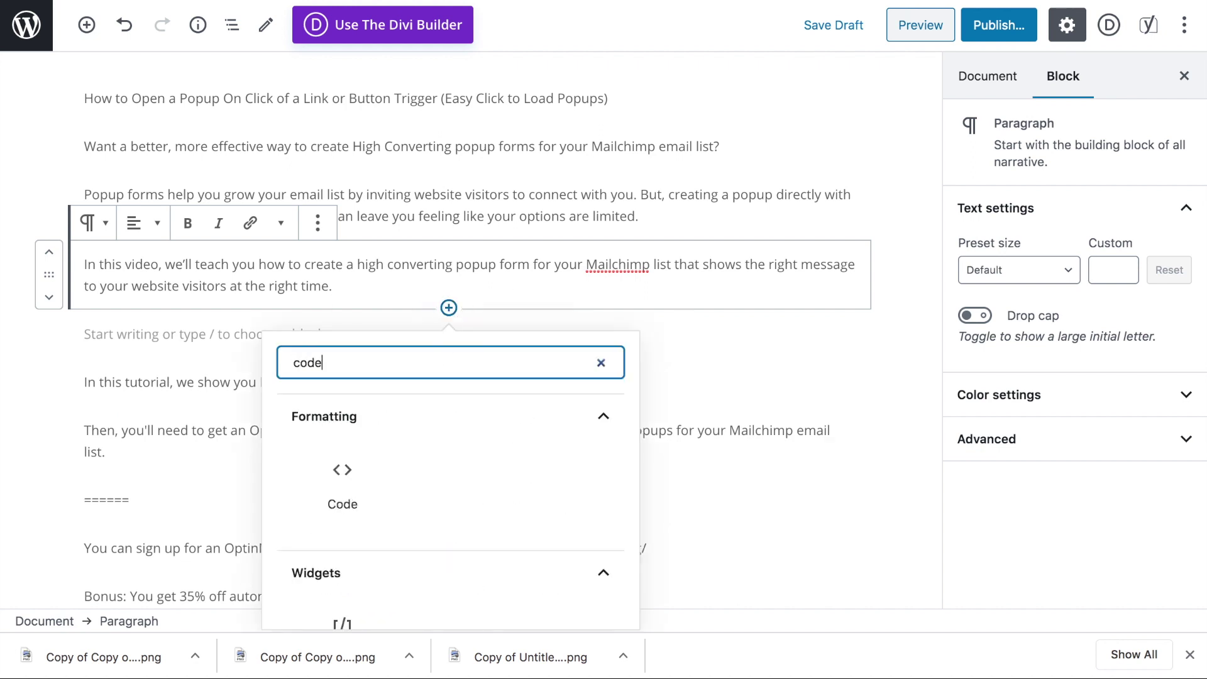
click(343, 482)
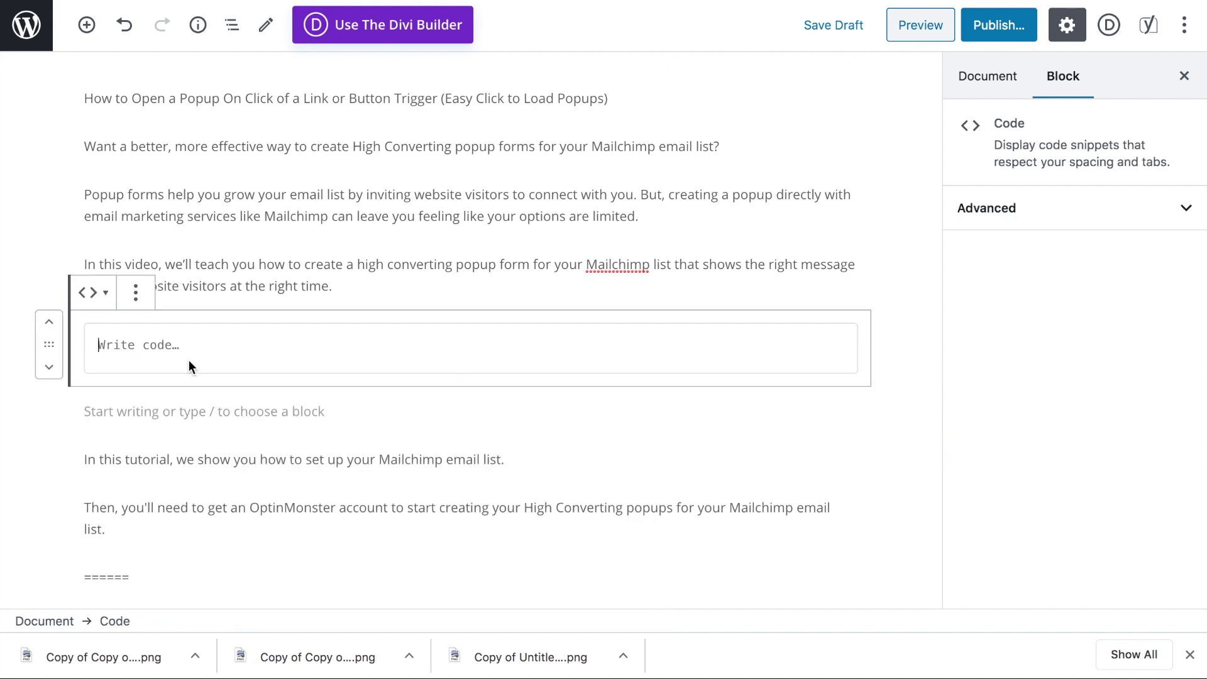
text(<a href="https://app.monstercampaigns.com/c/qwxl3jy89a5xmcs7tzah/" target="_blank">Click Me!</a>)
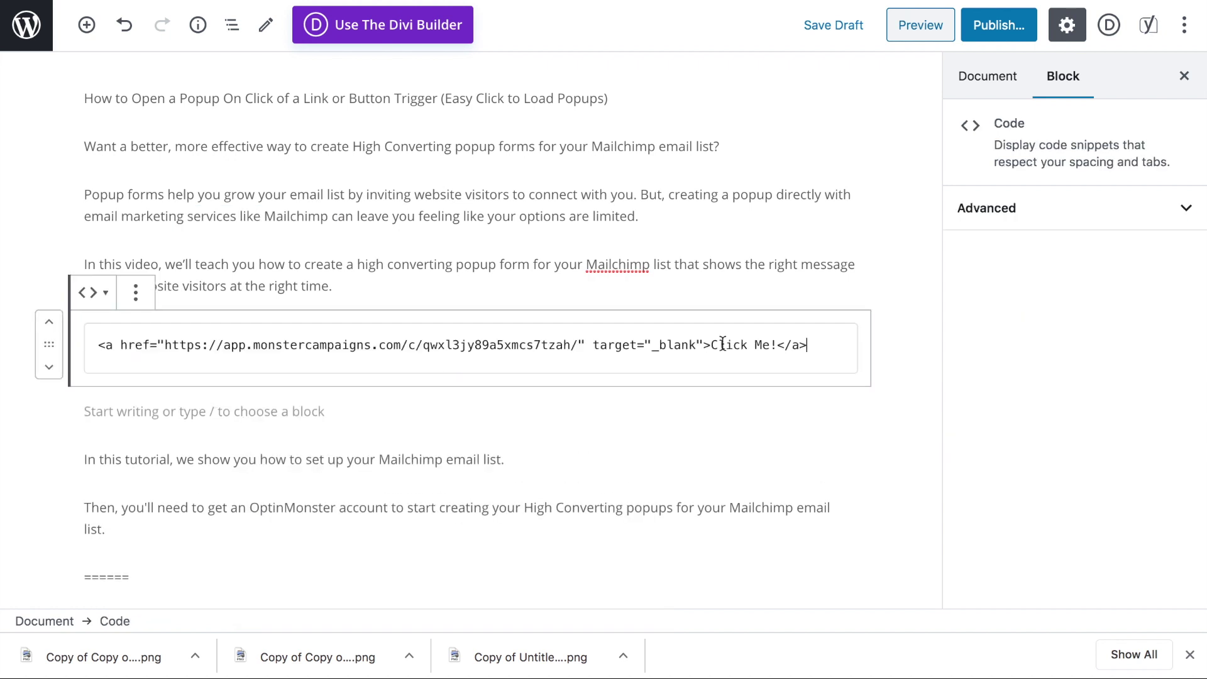
drag(780, 344, 711, 345)
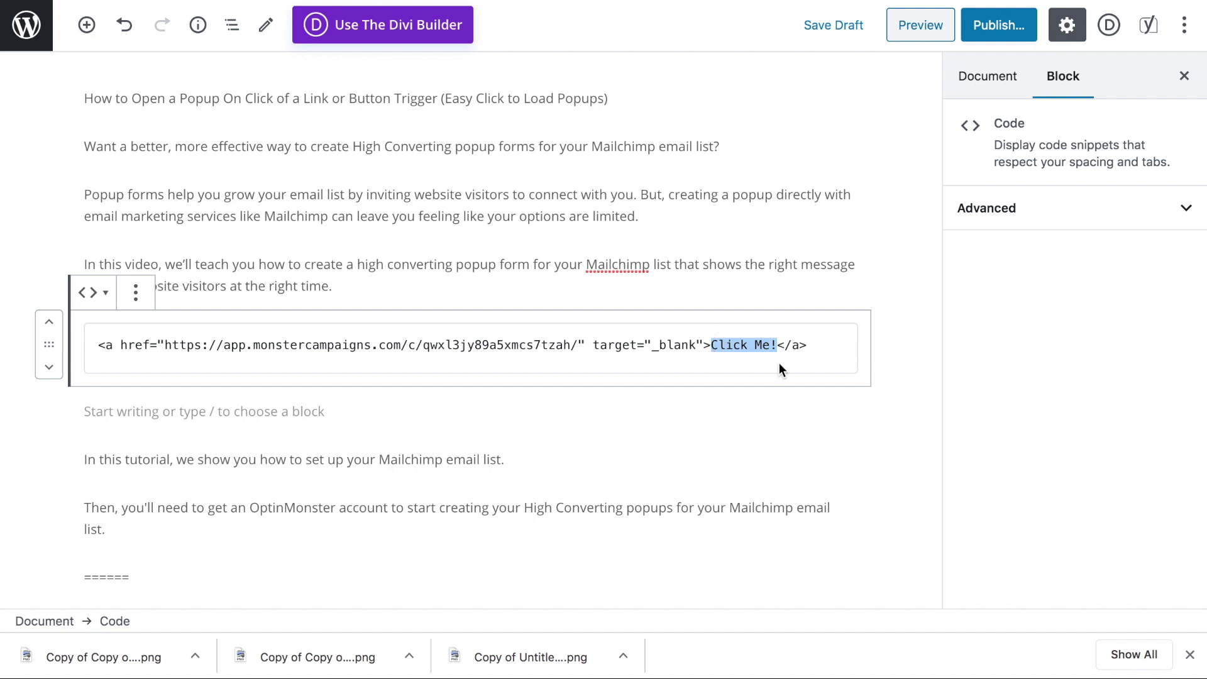
text(Click Here for)
text( your FREE Chea)
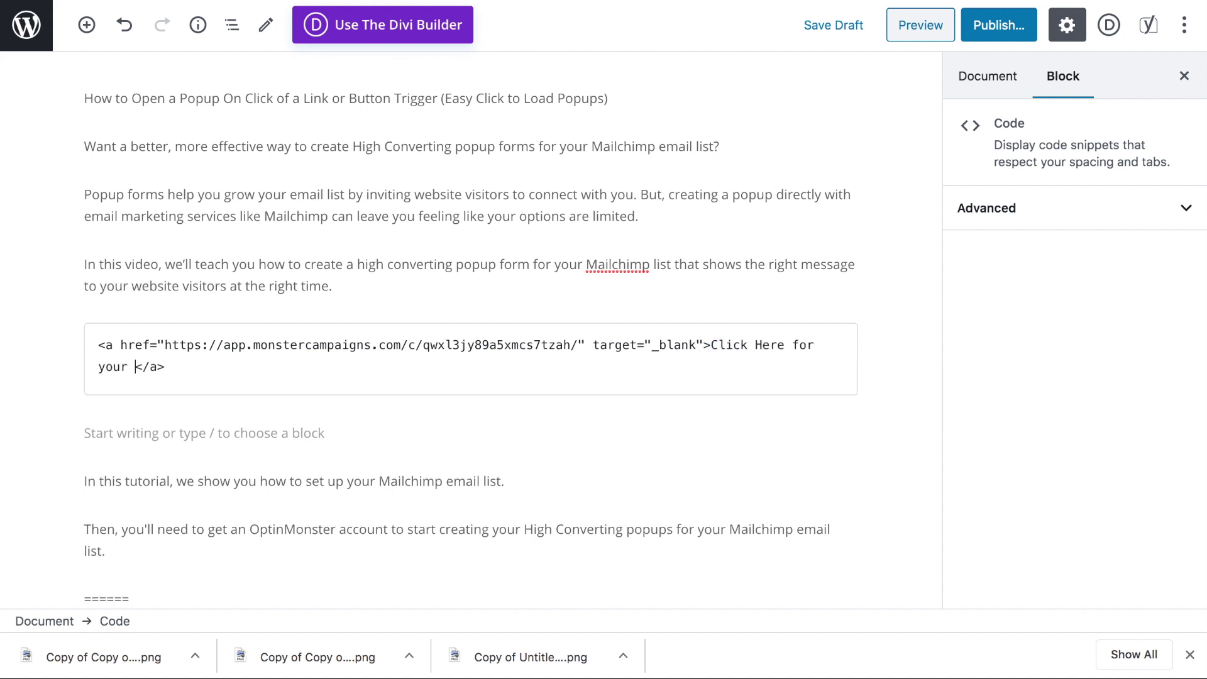
text(t Sheet)
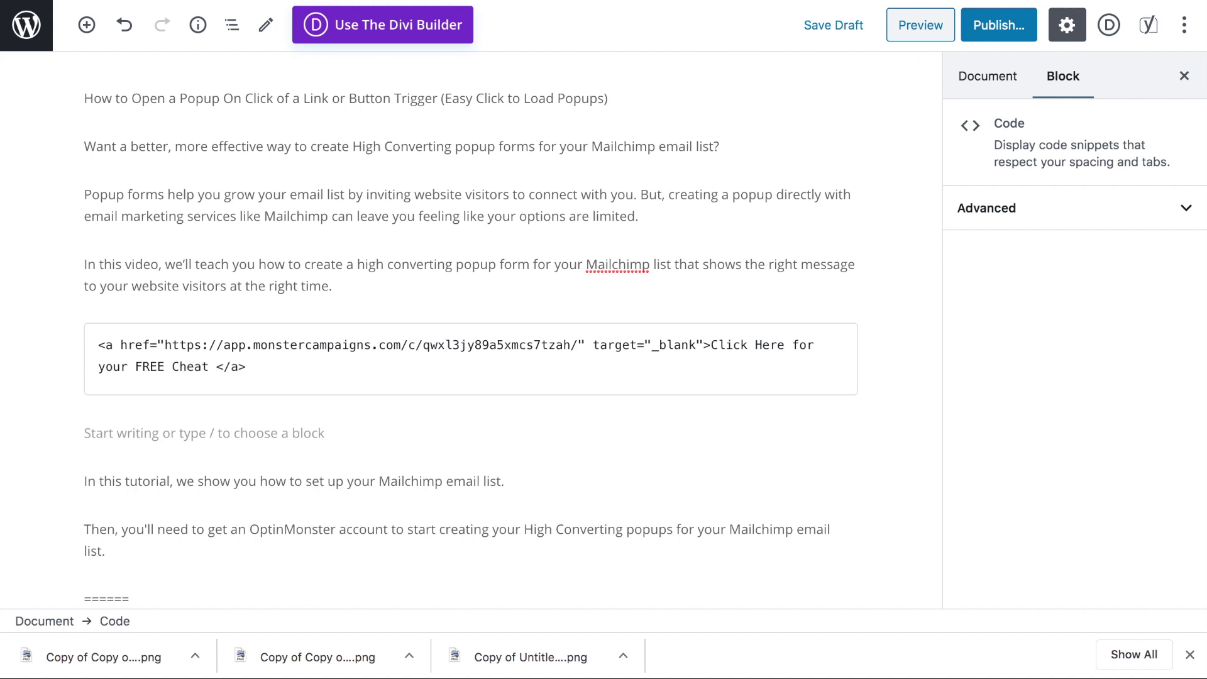